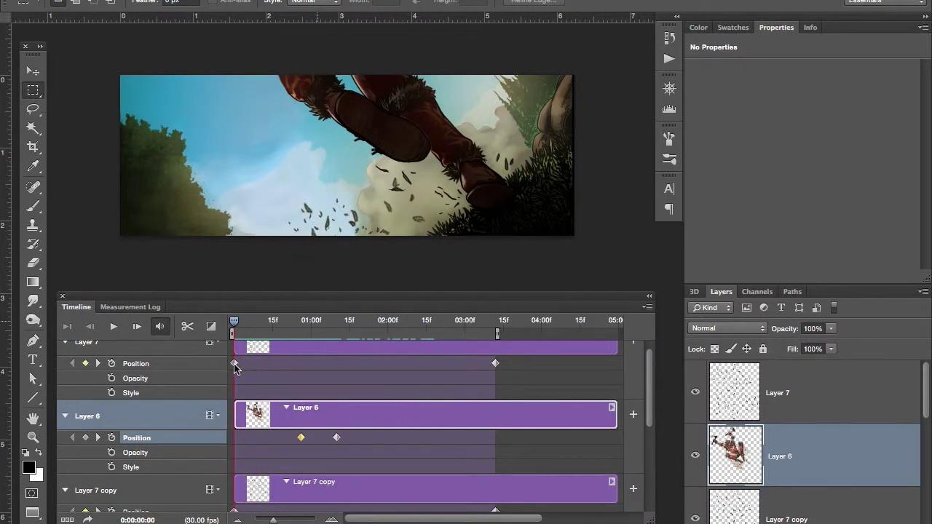
Shift Layer 7's starting Position keyframe slightly later on the timeline.
{"action": "mouse_move", "coordinate": [234, 364]}
{"action": "left_mouse_down"}
{"action": "mouse_move", "coordinate": [285, 364]}
{"action": "mouse_move", "coordinate": [234, 363]}
{"action": "left_mouse_up"}
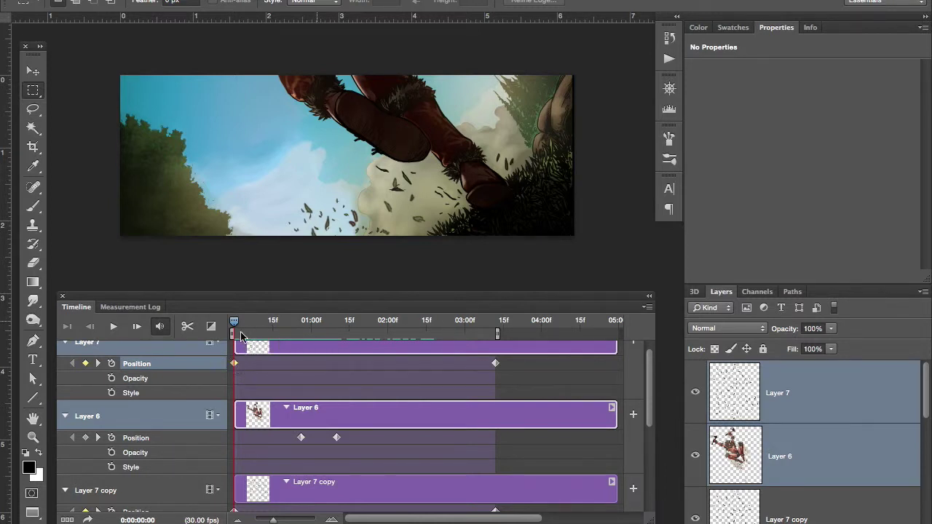
{"action": "left_click_drag", "start_coordinate": [497, 365], "coordinate": [525, 366]}
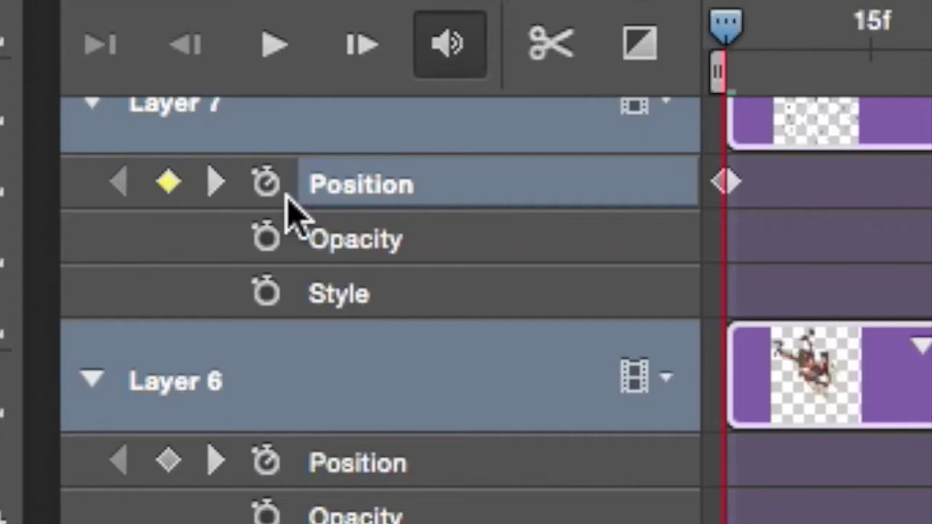
{"action": "left_click", "coordinate": [218, 192]}
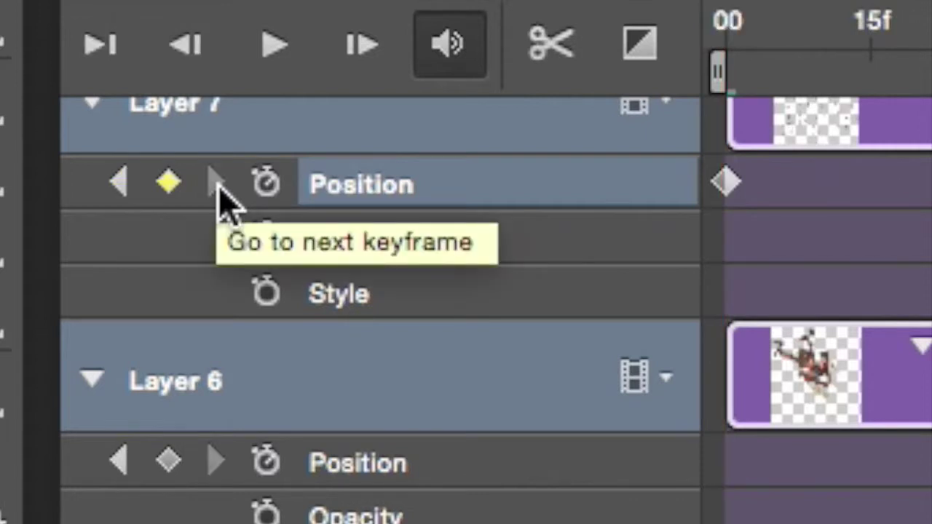
{"action": "left_click", "coordinate": [131, 185]}
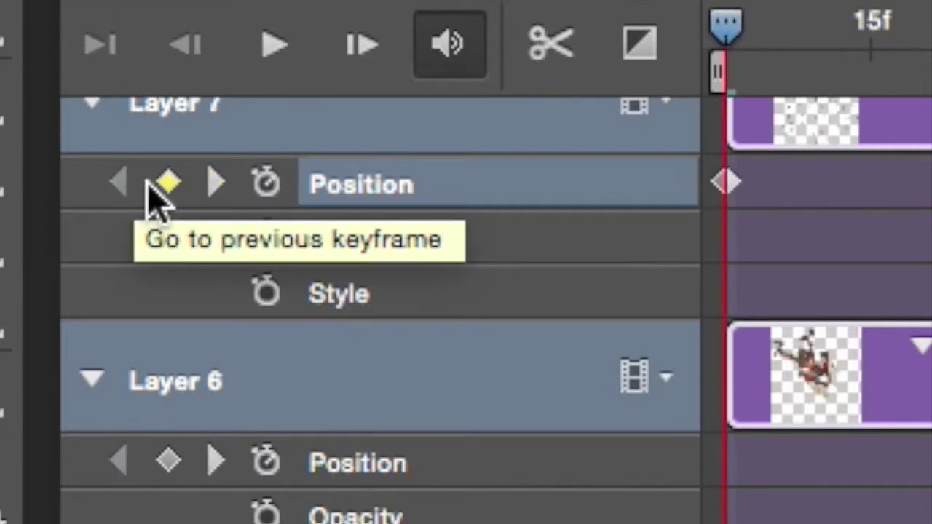
{"action": "left_click", "coordinate": [218, 188]}
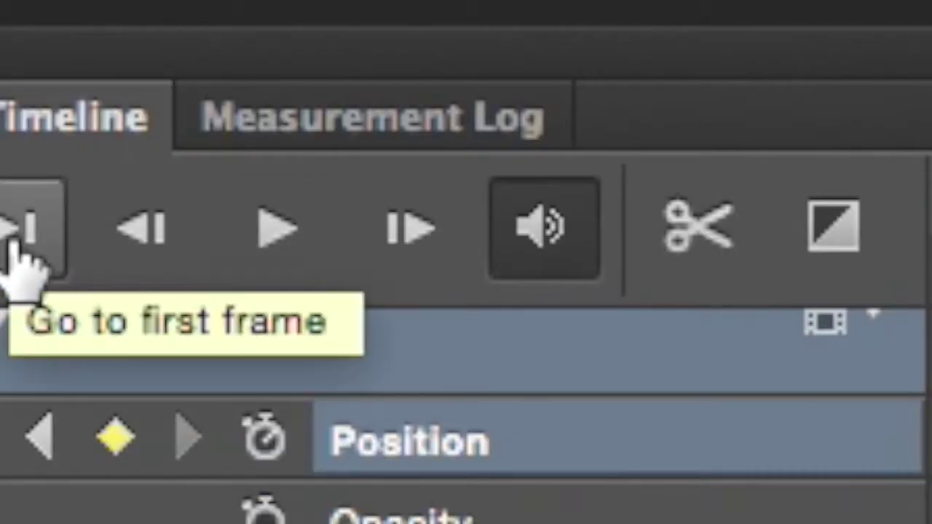
Zoom the timeline in to show frames 00–16f and scrub through the first few frames.
{"action": "left_click", "coordinate": [16, 243]}
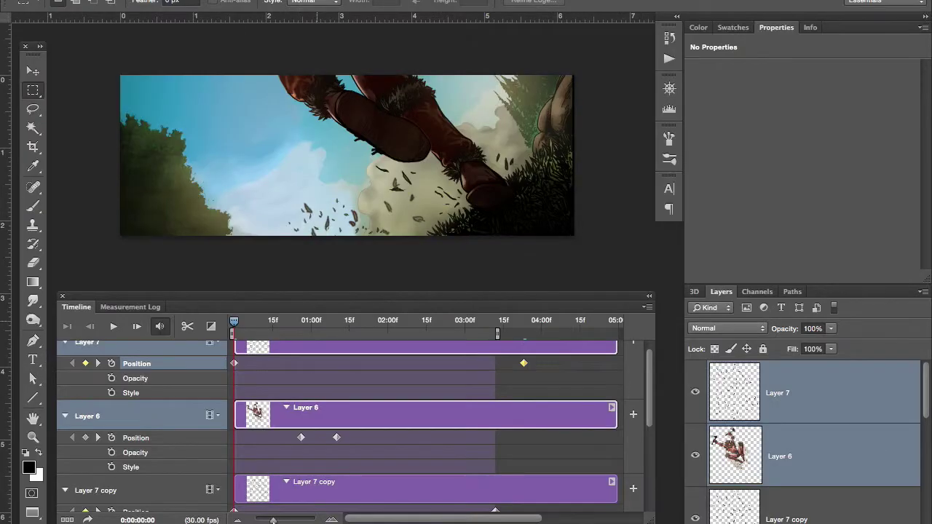
{"action": "scroll", "coordinate": [291, 369], "scroll_direction": "up", "scroll_amount": 5}
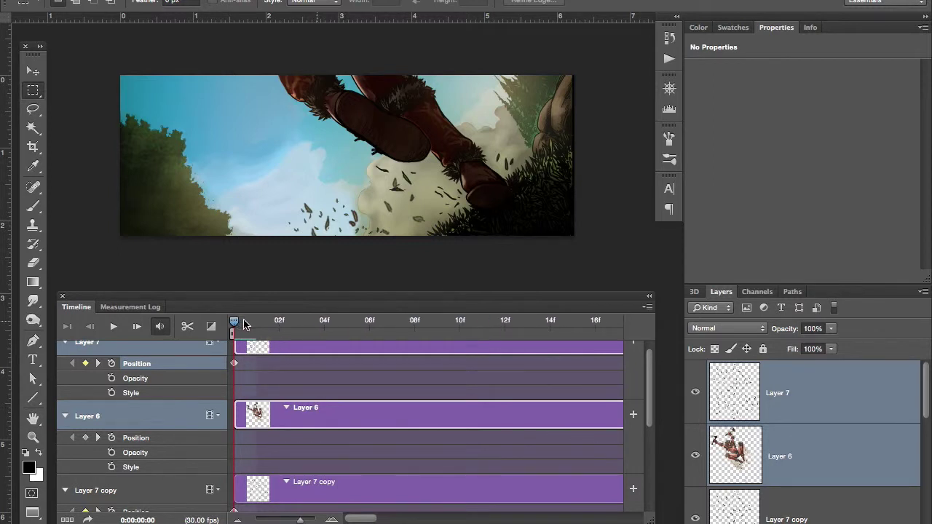
{"action": "left_click", "coordinate": [257, 323]}
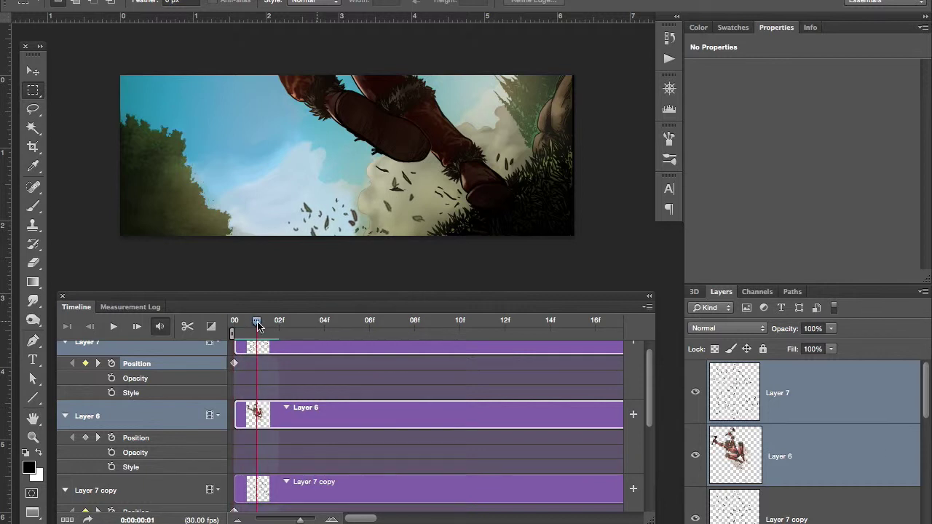
{"action": "left_click_drag", "start_coordinate": [259, 328], "coordinate": [361, 333]}
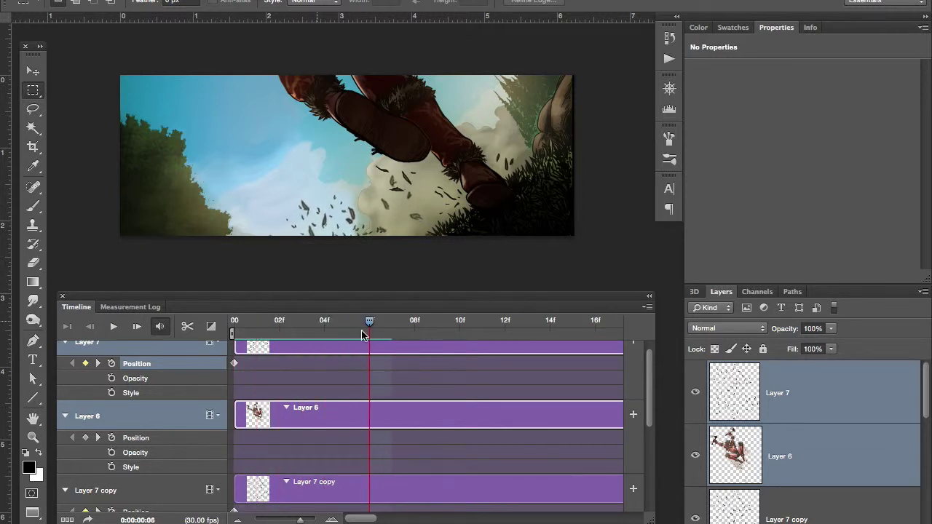
Step the animation forward frame by frame to frame 12, zoom the canvas, then return to frame 2.
{"action": "left_click", "coordinate": [136, 332]}
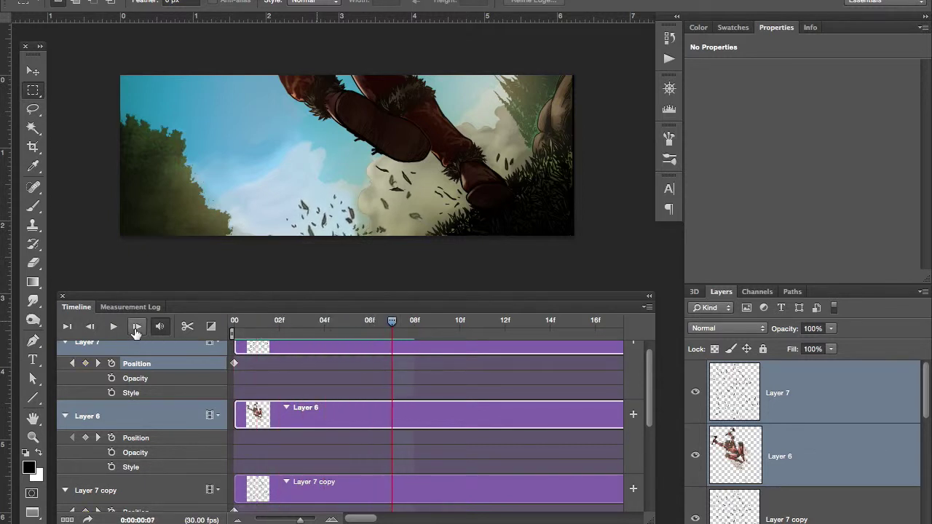
{"action": "left_click", "coordinate": [135, 333]}
{"action": "left_click", "coordinate": [135, 333]}
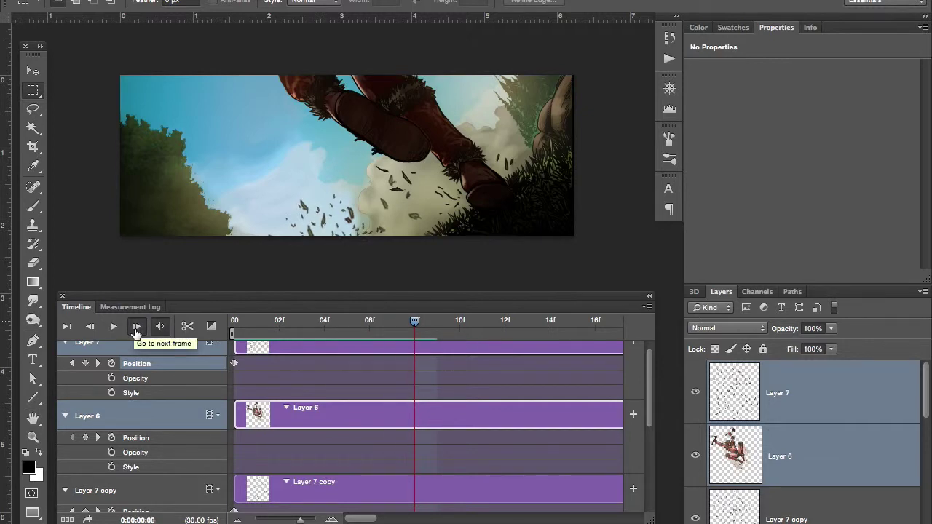
{"action": "left_click", "coordinate": [136, 333]}
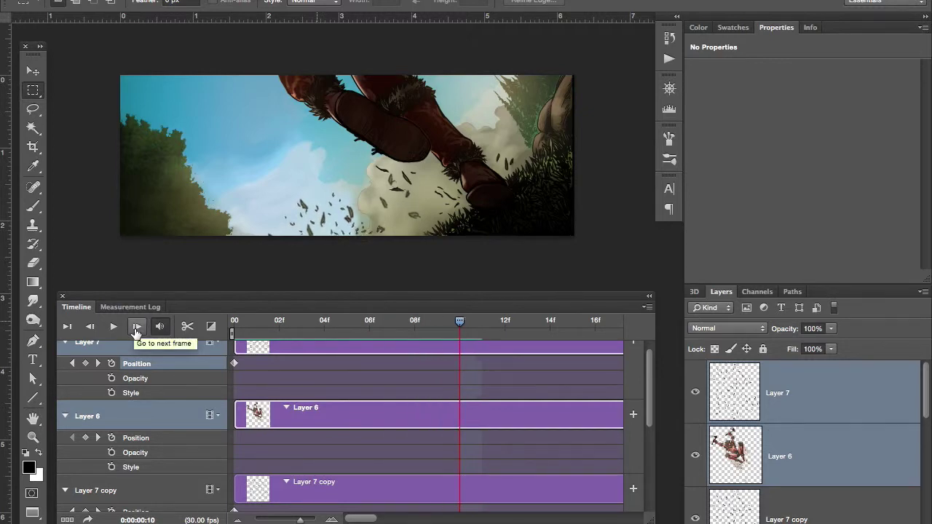
{"action": "key", "text": "ctrl+plus"}
{"action": "left_click", "coordinate": [135, 333]}
{"action": "left_click", "coordinate": [135, 332]}
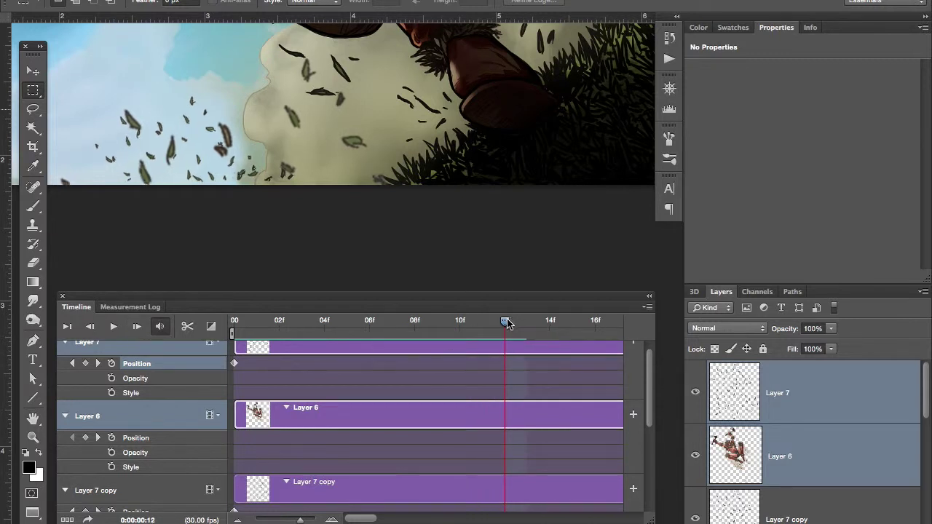
{"action": "left_click_drag", "start_coordinate": [506, 321], "coordinate": [278, 321]}
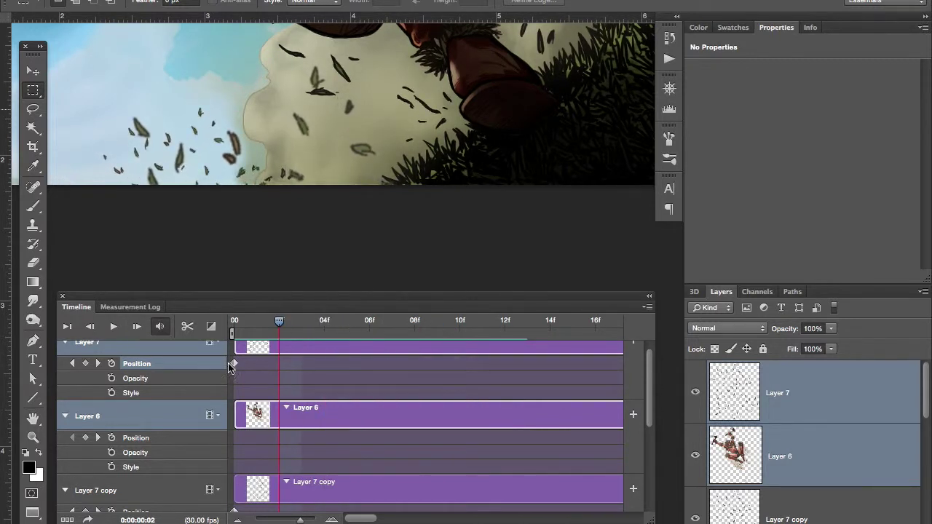
Zoom the timeline out to about three seconds and scrub to about 01:13 to view the leaping figure.
{"action": "scroll", "coordinate": [289, 386], "scroll_direction": "right", "scroll_amount": 4}
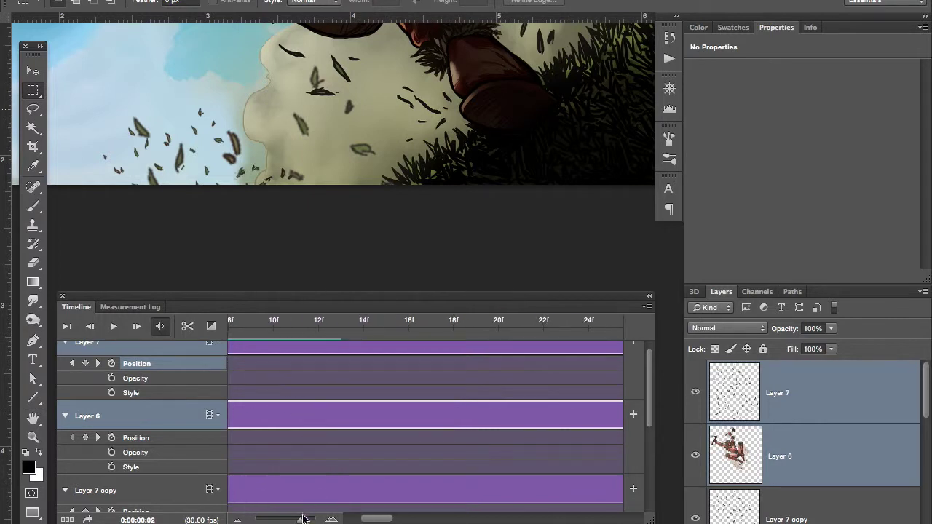
{"action": "left_click_drag", "start_coordinate": [303, 519], "coordinate": [277, 520]}
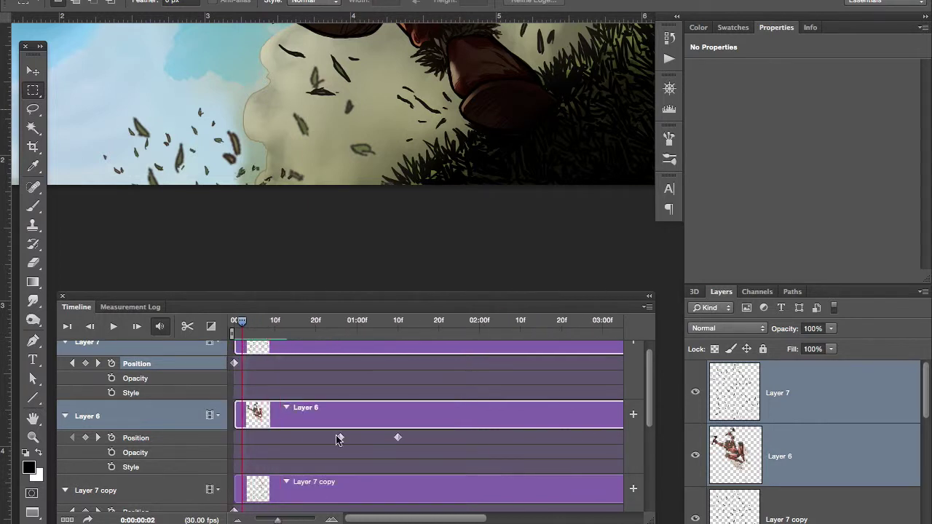
{"action": "scroll", "coordinate": [337, 439], "scroll_direction": "up", "scroll_amount": 1}
{"action": "left_click_drag", "start_coordinate": [241, 321], "coordinate": [374, 321]}
{"action": "scroll", "coordinate": [320, 203], "scroll_direction": "down", "scroll_amount": 2}
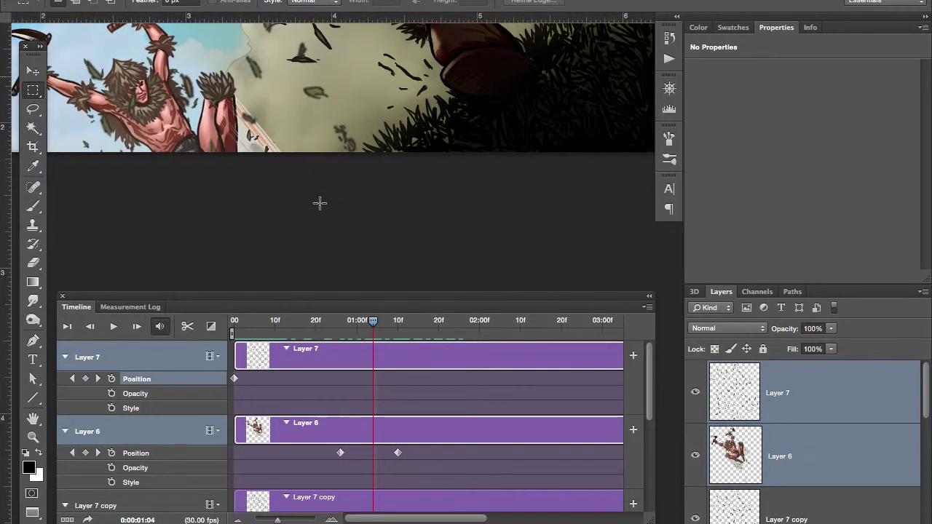
{"action": "scroll", "coordinate": [320, 203], "scroll_direction": "up", "scroll_amount": 2}
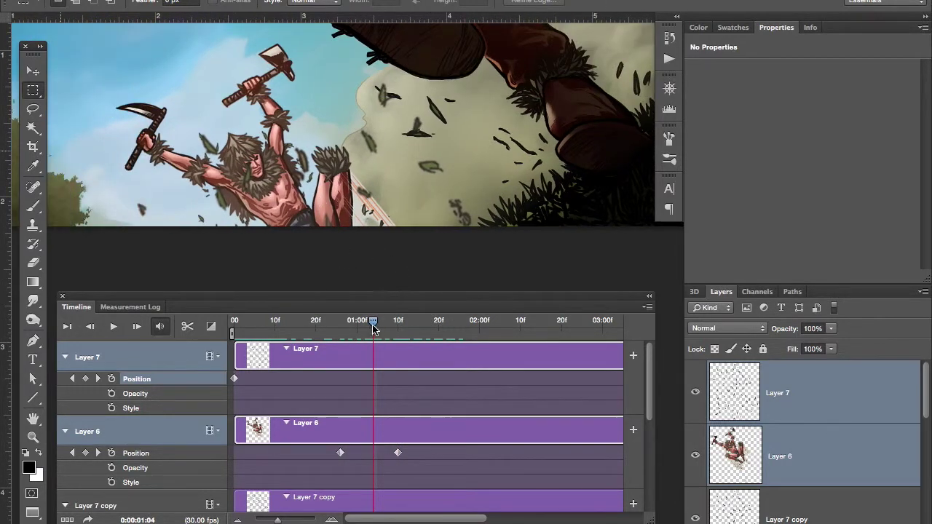
{"action": "left_click_drag", "start_coordinate": [373, 329], "coordinate": [410, 327]}
{"action": "scroll", "coordinate": [304, 216], "scroll_direction": "down", "scroll_amount": 1}
{"action": "scroll", "coordinate": [304, 216], "scroll_direction": "up", "scroll_amount": 2}
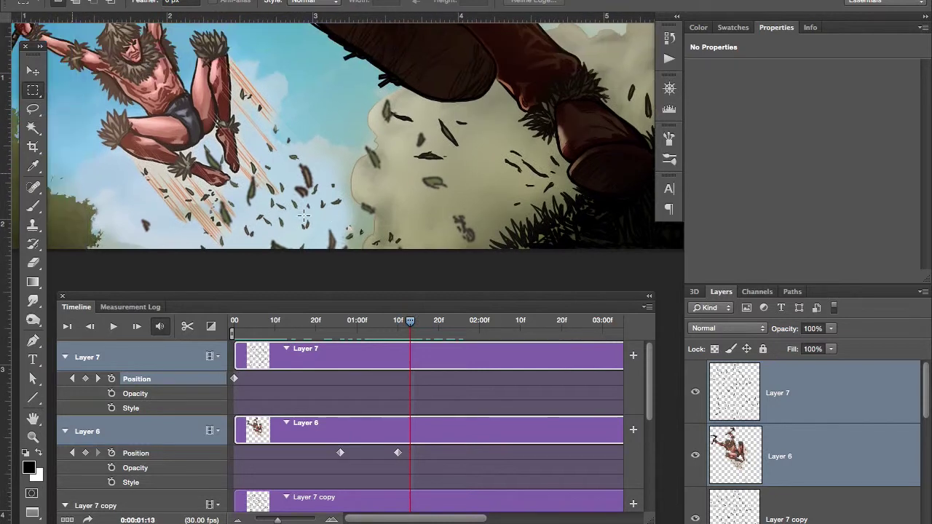
{"action": "scroll", "coordinate": [305, 216], "scroll_direction": "up", "scroll_amount": 2}
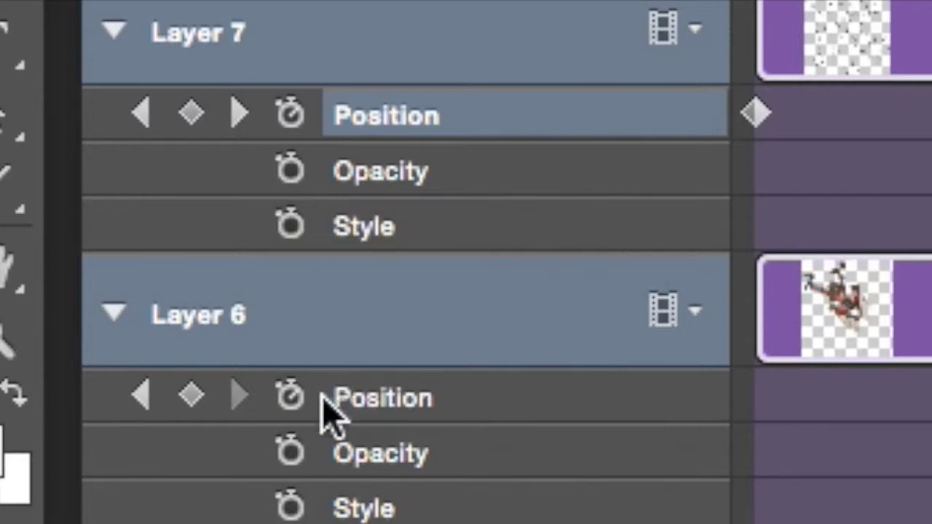
Add Opacity keyframes on Layer 6, lowering the figure's opacity to 0%, and play from frame 24.
{"action": "left_click", "coordinate": [293, 450]}
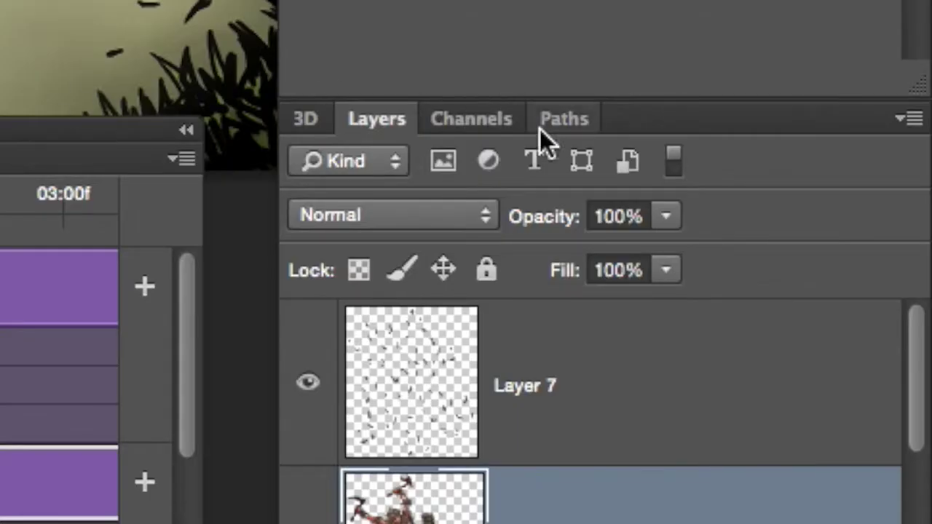
{"action": "left_click", "coordinate": [665, 216]}
{"action": "left_click_drag", "start_coordinate": [677, 252], "coordinate": [286, 249]}
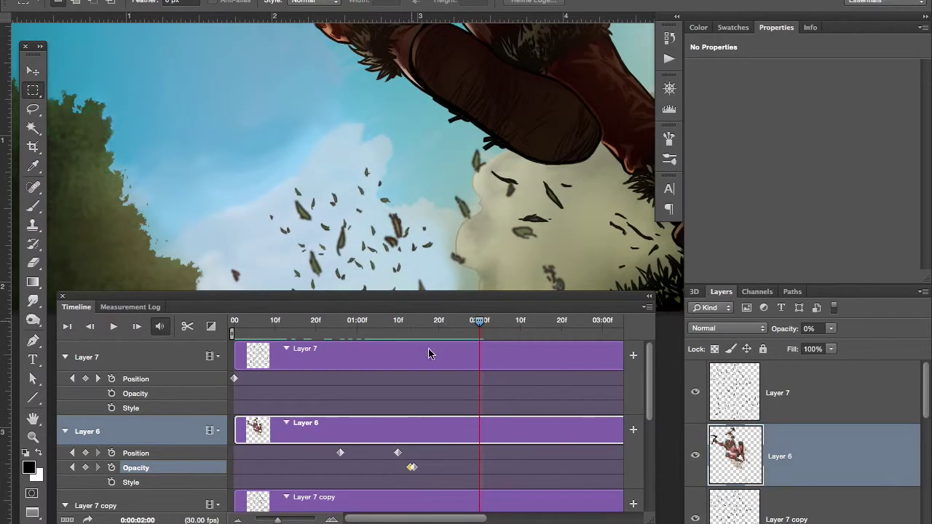
{"action": "left_click_drag", "start_coordinate": [350, 322], "coordinate": [332, 335]}
{"action": "key", "text": "space"}
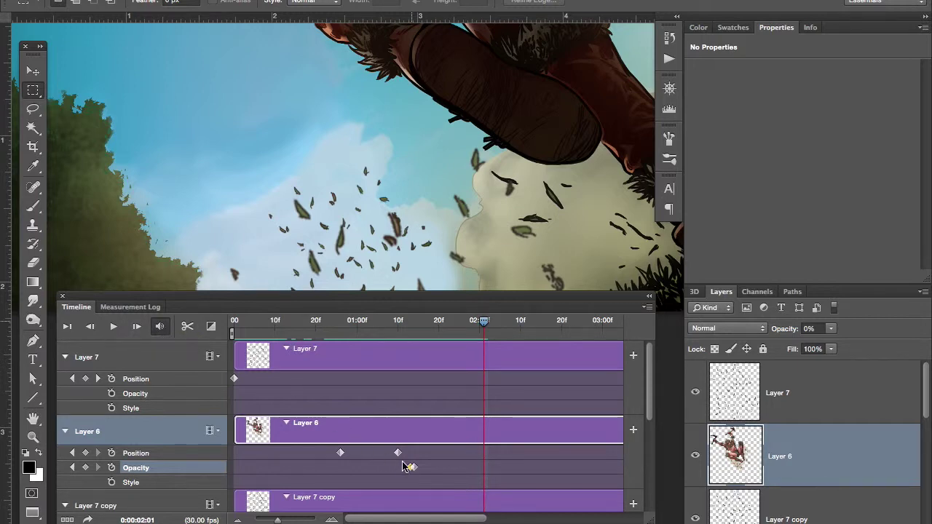
Move the second Opacity keyframe to just after the first near 01:13 for a quicker fade.
{"action": "left_click_drag", "start_coordinate": [416, 469], "coordinate": [516, 469]}
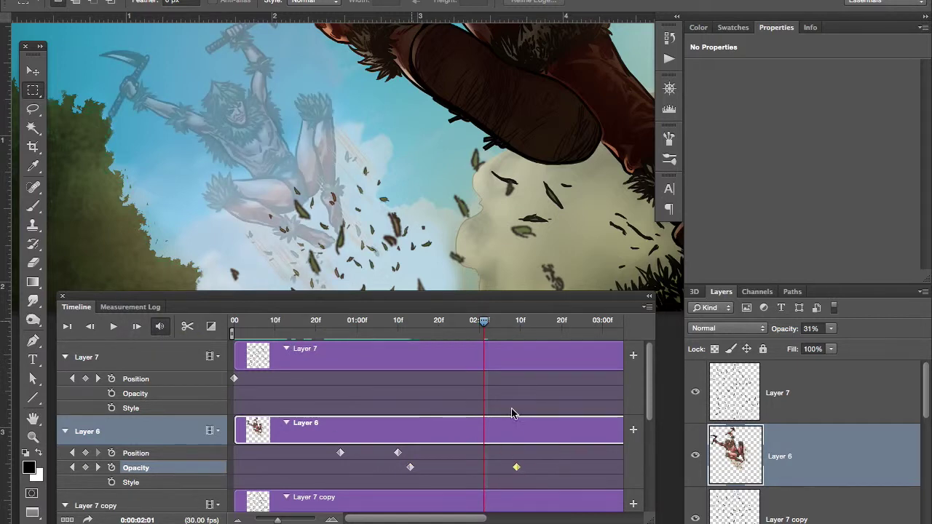
{"action": "left_click_drag", "start_coordinate": [483, 325], "coordinate": [409, 334]}
{"action": "left_click_drag", "start_coordinate": [516, 468], "coordinate": [435, 469]}
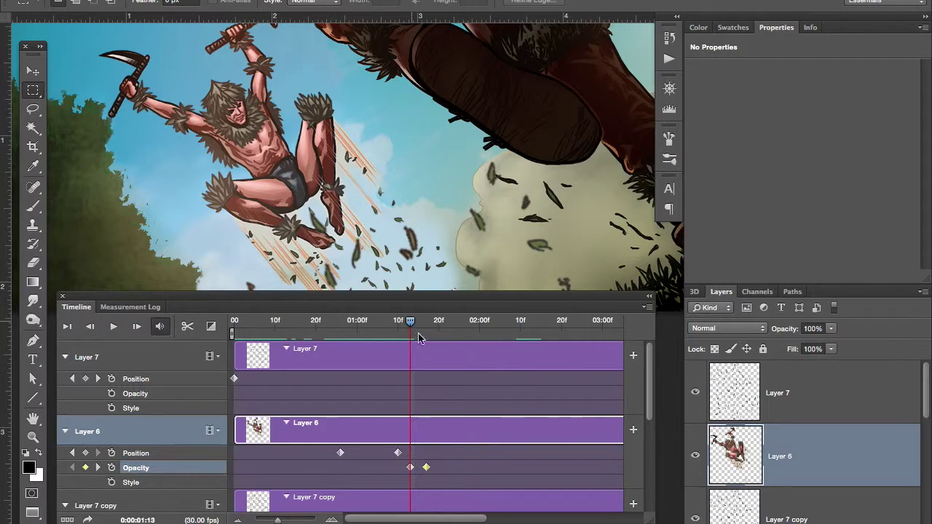
{"action": "mouse_move", "coordinate": [410, 326]}
{"action": "left_mouse_down"}
{"action": "mouse_move", "coordinate": [423, 327]}
{"action": "mouse_move", "coordinate": [401, 326]}
{"action": "mouse_move", "coordinate": [410, 326]}
{"action": "left_mouse_up"}
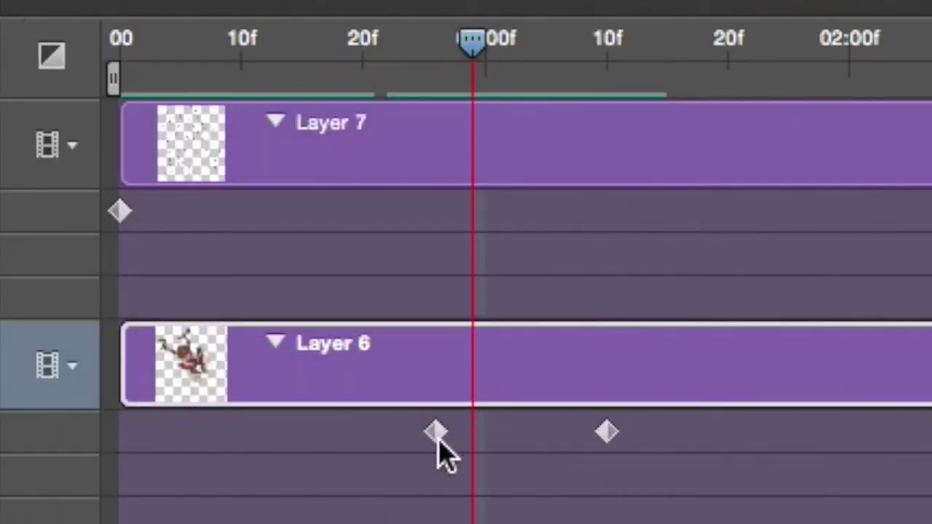
{"action": "left_click", "coordinate": [435, 431]}
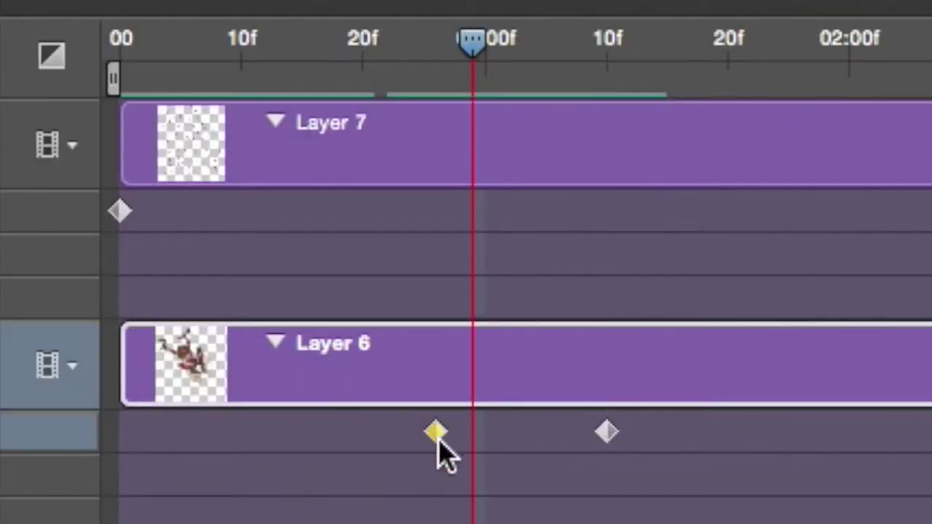
{"action": "left_click", "coordinate": [606, 431]}
{"action": "left_click_drag", "start_coordinate": [472, 44], "coordinate": [434, 51]}
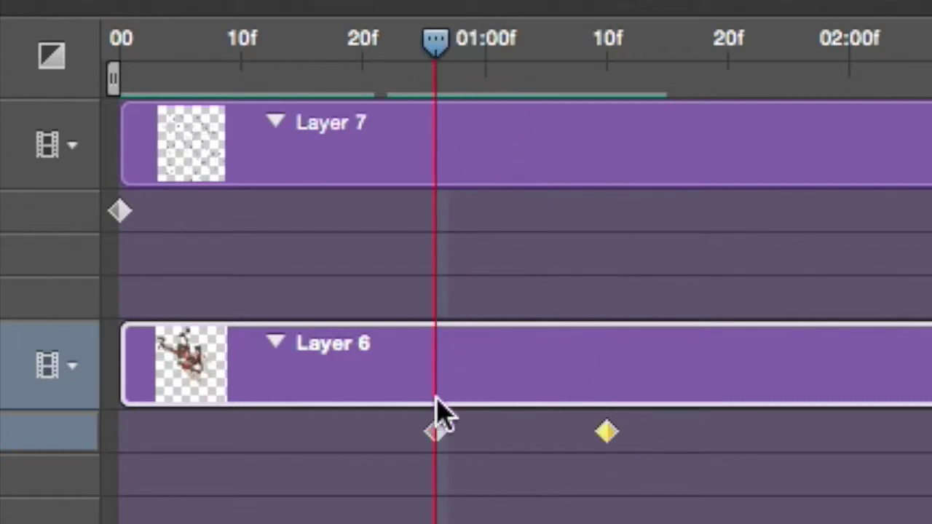
{"action": "left_click", "coordinate": [436, 431]}
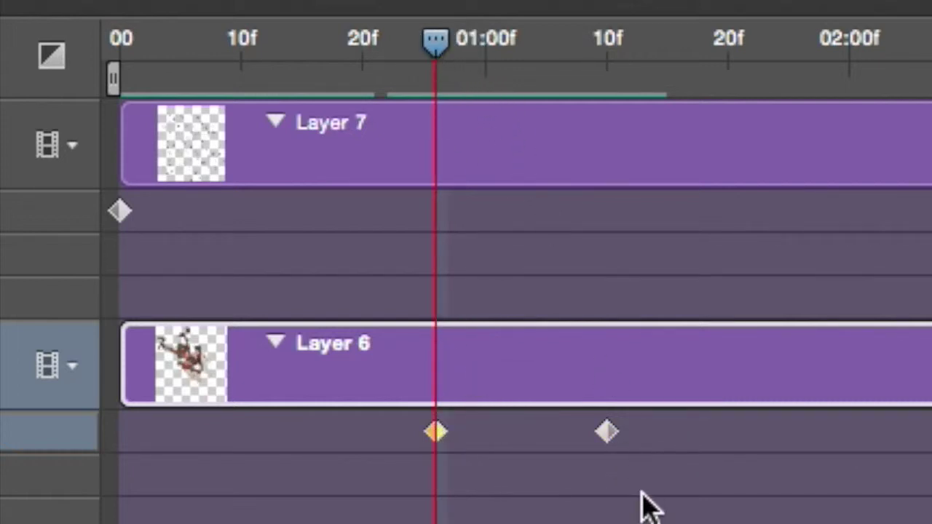
{"action": "left_click", "coordinate": [607, 431]}
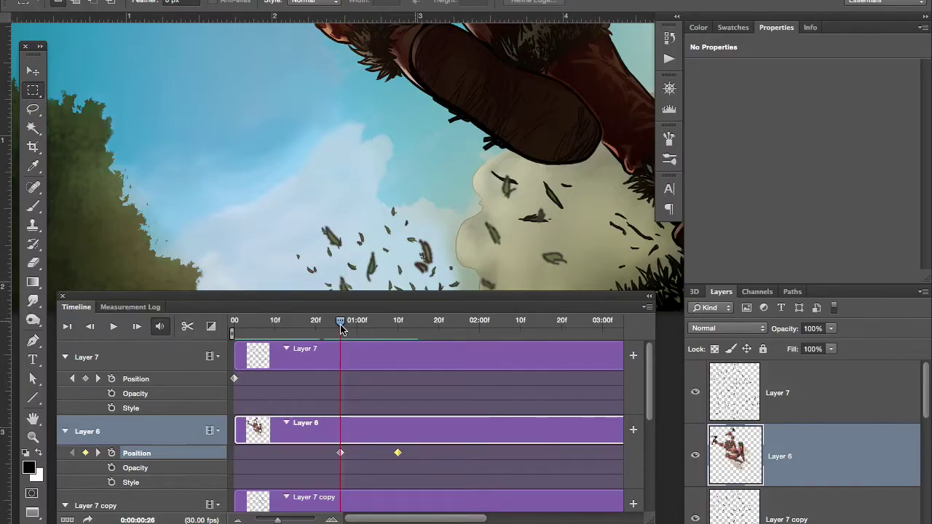
{"action": "mouse_move", "coordinate": [342, 329]}
{"action": "left_mouse_down"}
{"action": "mouse_move", "coordinate": [415, 332]}
{"action": "mouse_move", "coordinate": [336, 332]}
{"action": "left_mouse_up"}
At 02:00f, move the axe figure right with the Move tool to add a Position keyframe.
{"action": "left_click", "coordinate": [33, 70]}
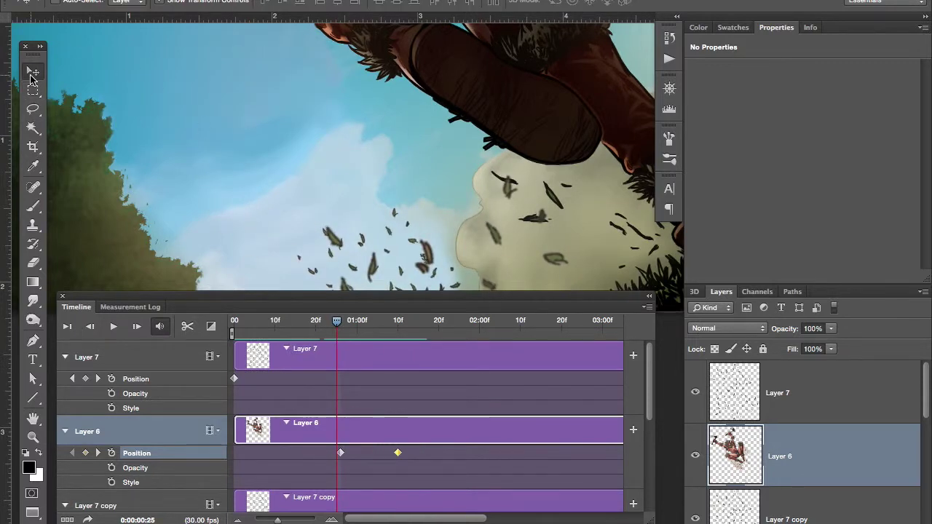
{"action": "left_click_drag", "start_coordinate": [337, 326], "coordinate": [390, 318]}
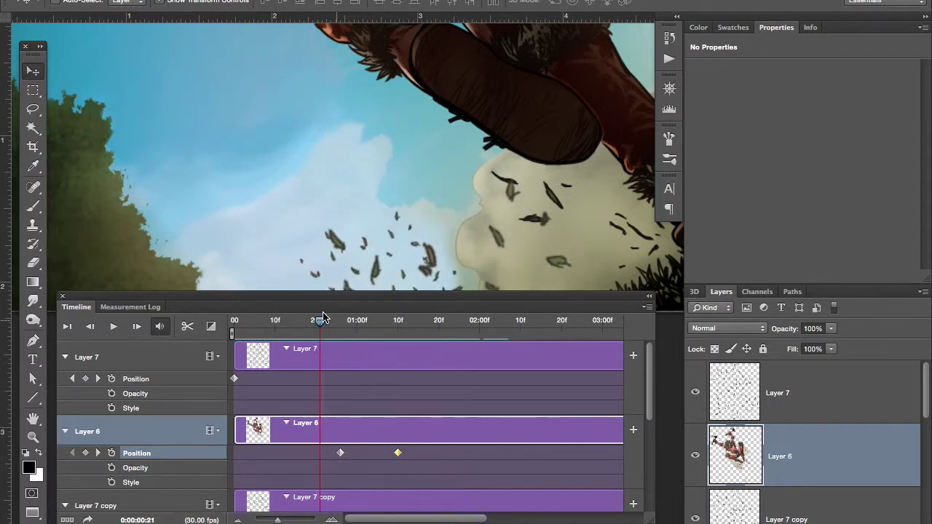
{"action": "left_click_drag", "start_coordinate": [324, 316], "coordinate": [334, 315]}
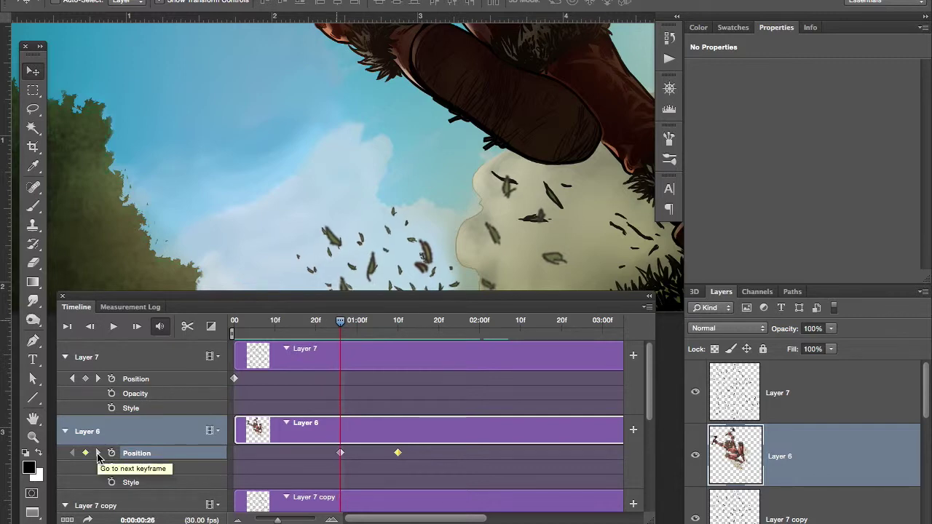
{"action": "left_click", "coordinate": [98, 452]}
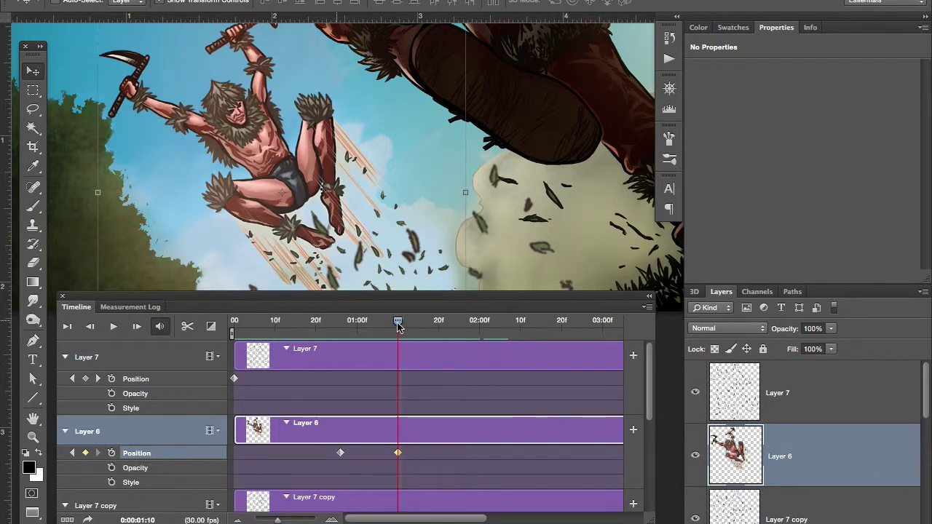
{"action": "left_click_drag", "start_coordinate": [397, 326], "coordinate": [479, 323]}
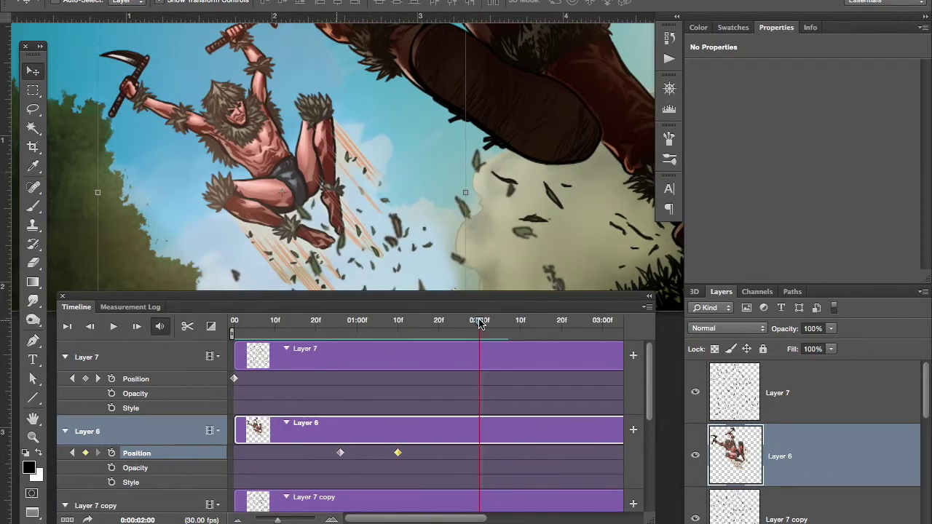
{"action": "left_click_drag", "start_coordinate": [253, 140], "coordinate": [411, 135]}
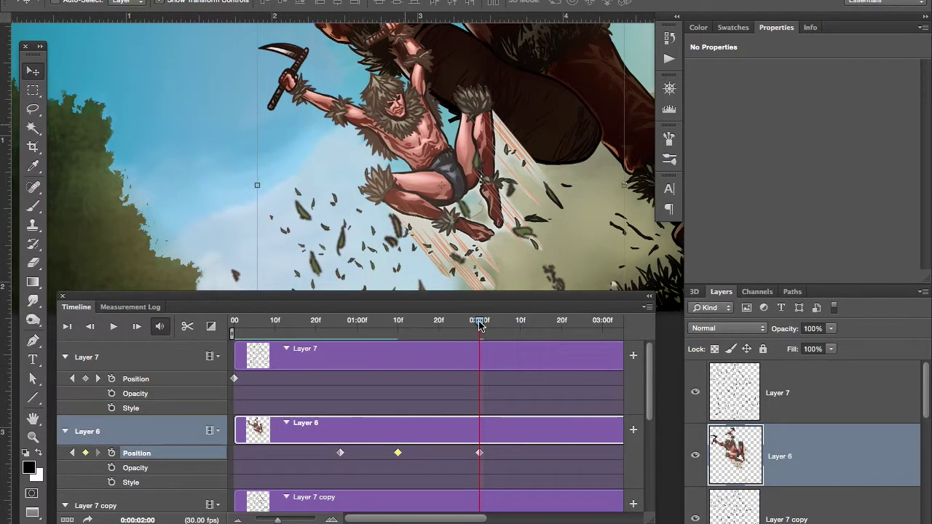
Later on the timeline, move the figure up-left to add another Position keyframe, then check the motion.
{"action": "left_click_drag", "start_coordinate": [479, 326], "coordinate": [578, 318]}
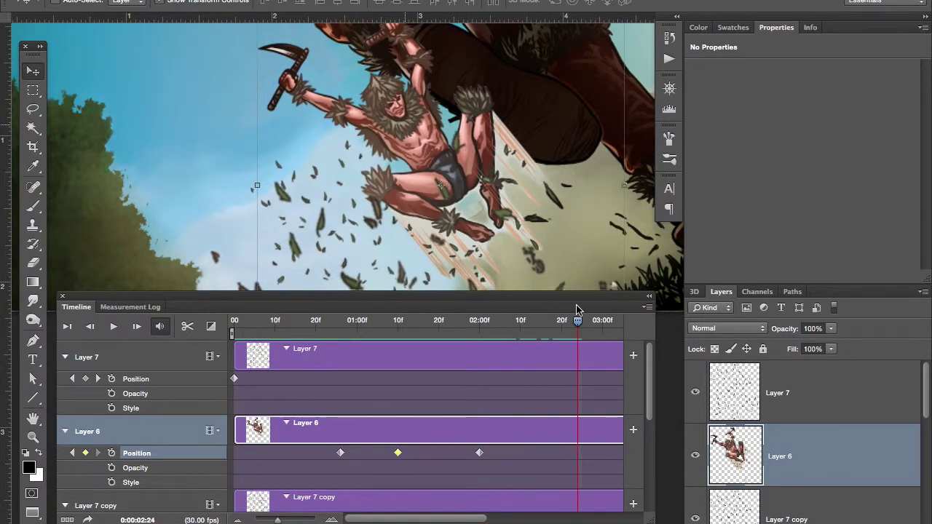
{"action": "left_click_drag", "start_coordinate": [281, 519], "coordinate": [273, 519]}
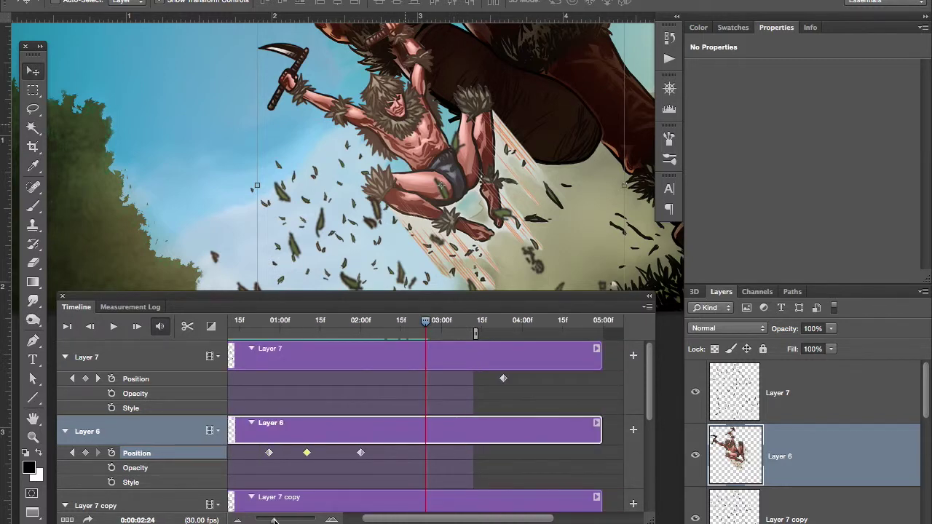
{"action": "left_click_drag", "start_coordinate": [425, 131], "coordinate": [160, 91]}
{"action": "left_click_drag", "start_coordinate": [427, 328], "coordinate": [304, 304]}
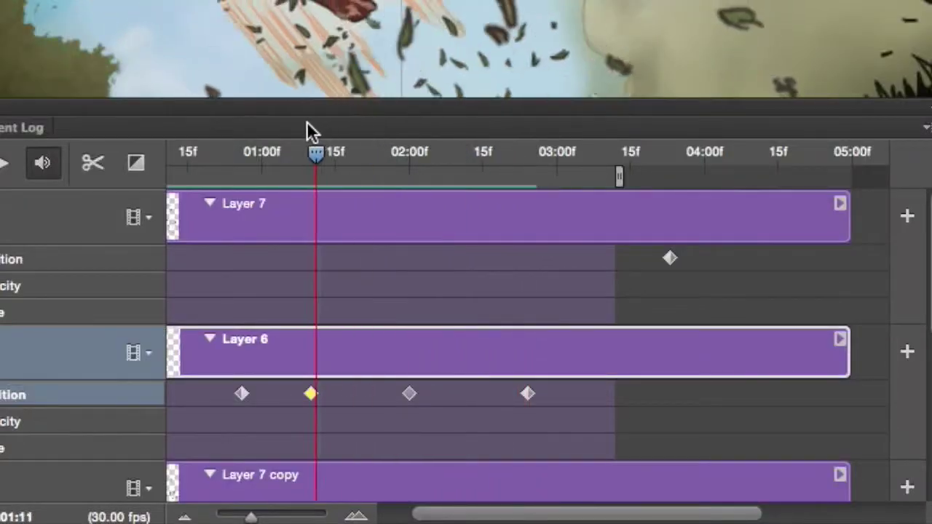
Set Layer 6's Position keyframe at 02:00f to Hold Interpolation and scrub to check the held position.
{"action": "left_click_drag", "start_coordinate": [306, 122], "coordinate": [389, 125]}
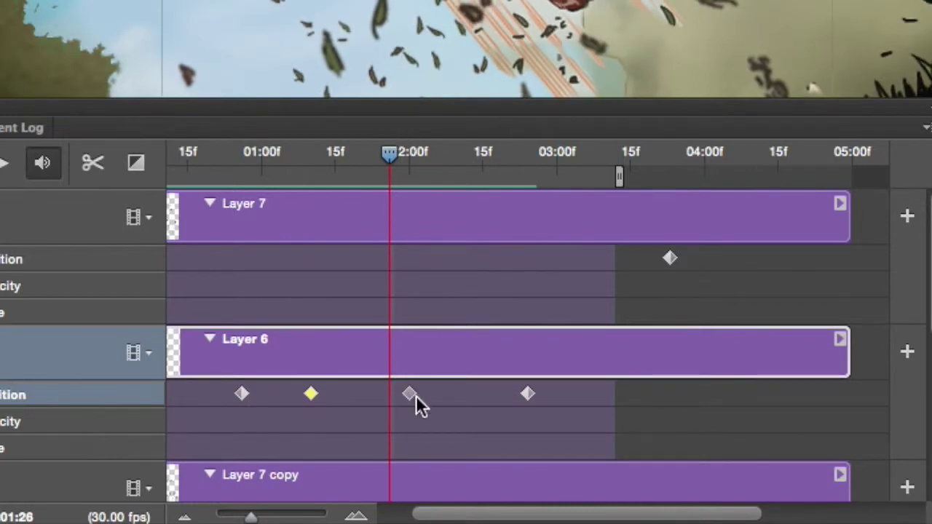
{"action": "left_click_drag", "start_coordinate": [393, 168], "coordinate": [452, 161]}
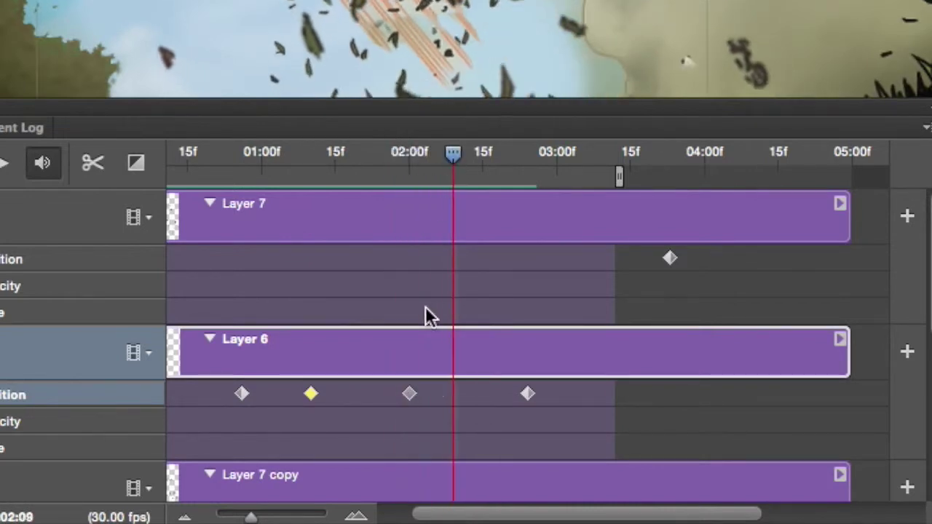
{"action": "left_click", "coordinate": [410, 395]}
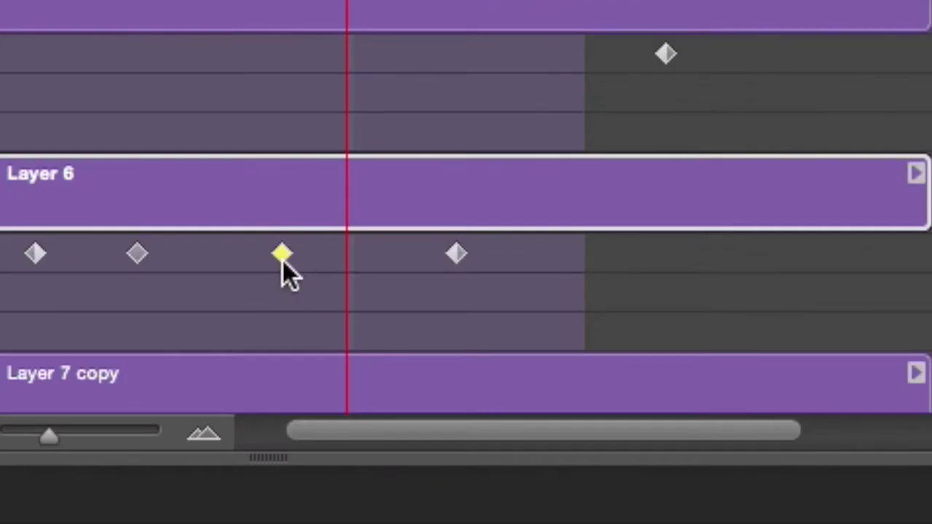
{"action": "right_click", "coordinate": [411, 400]}
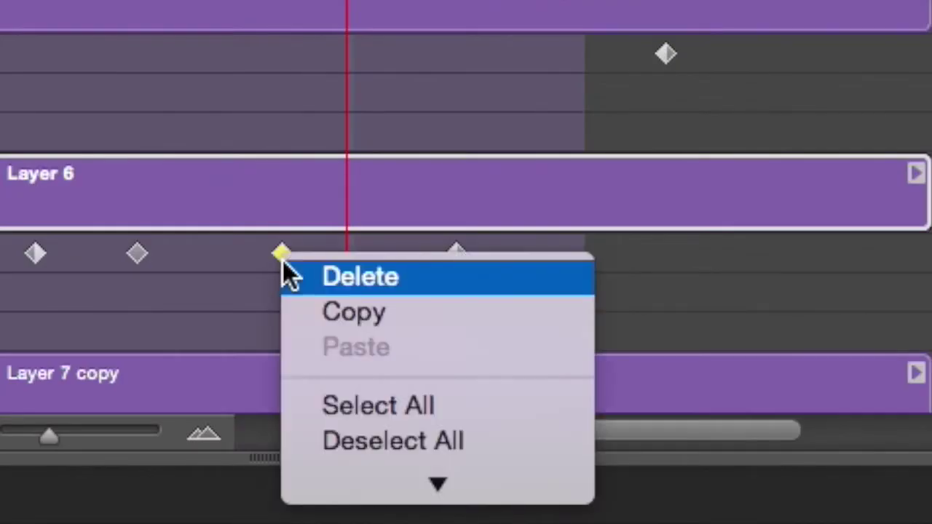
{"action": "mouse_move", "coordinate": [401, 494]}
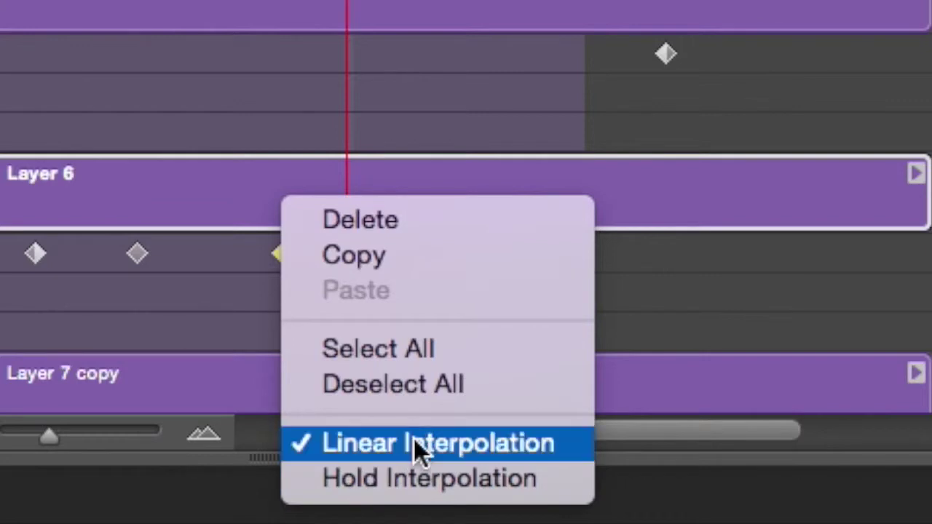
{"action": "left_click", "coordinate": [413, 477]}
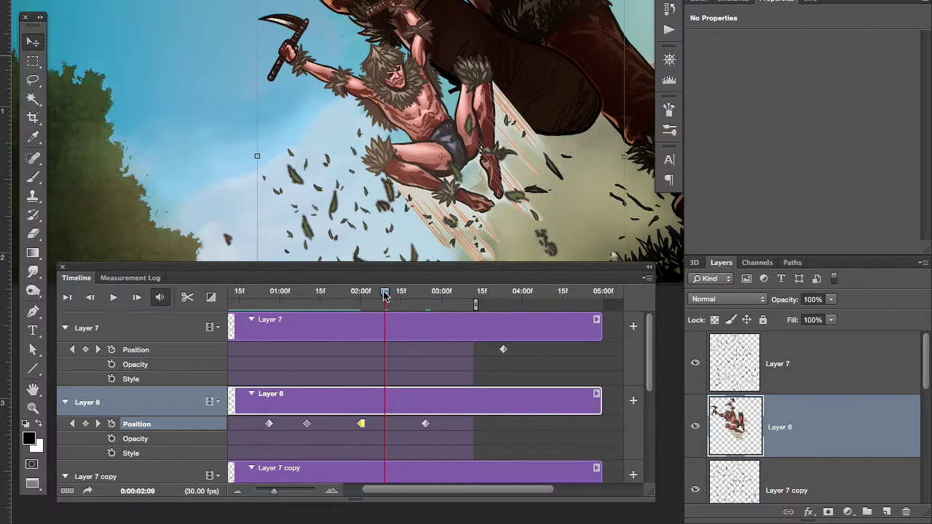
{"action": "left_click_drag", "start_coordinate": [385, 295], "coordinate": [414, 291]}
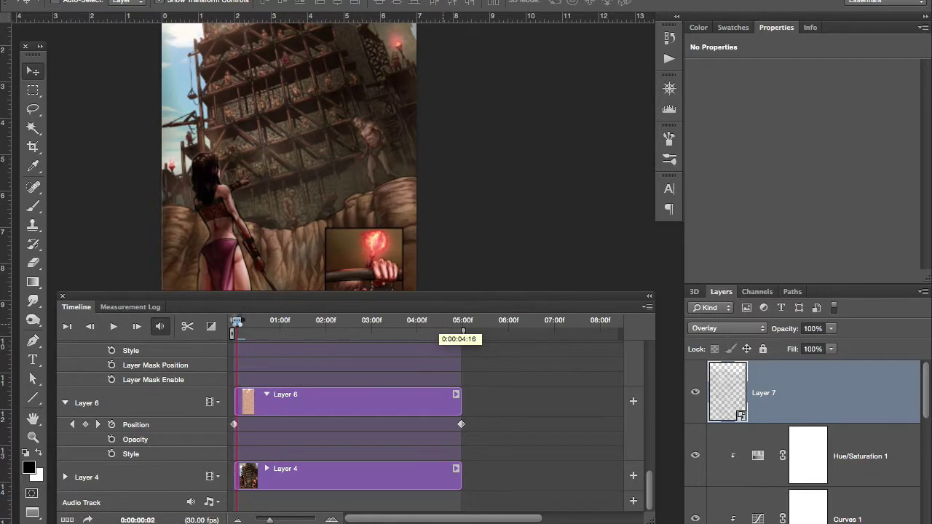
Play the comic page animation from the start, then turn Layer 4's track into a new video group.
{"action": "key", "text": "Home"}
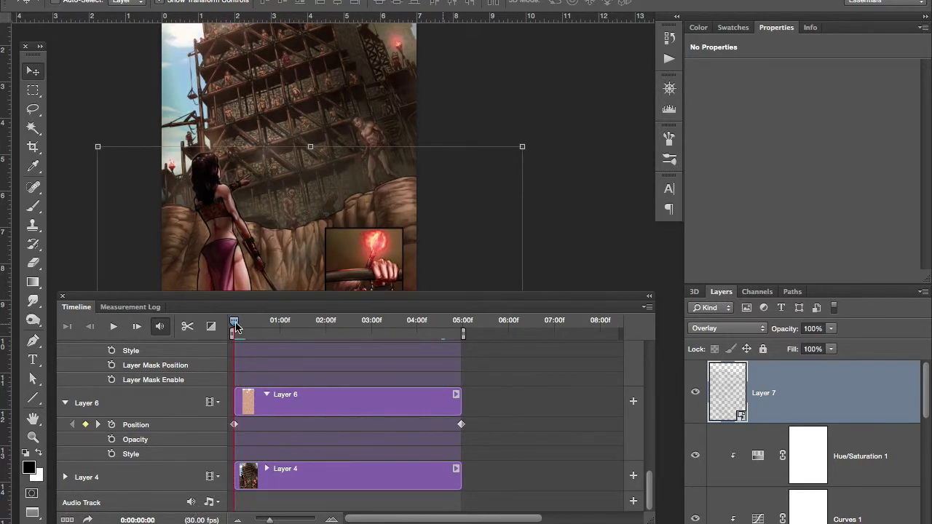
{"action": "key", "text": "space"}
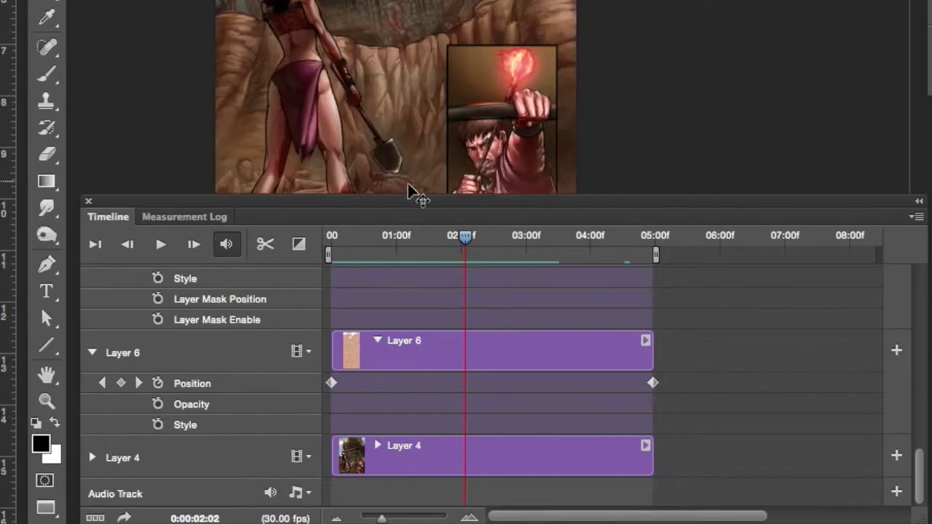
{"action": "left_click_drag", "start_coordinate": [464, 236], "coordinate": [555, 219]}
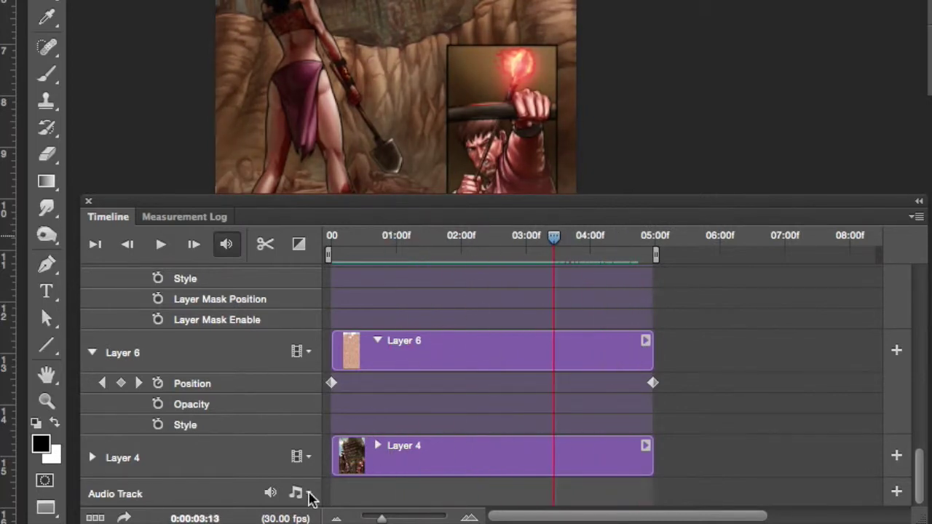
{"action": "left_click", "coordinate": [302, 455]}
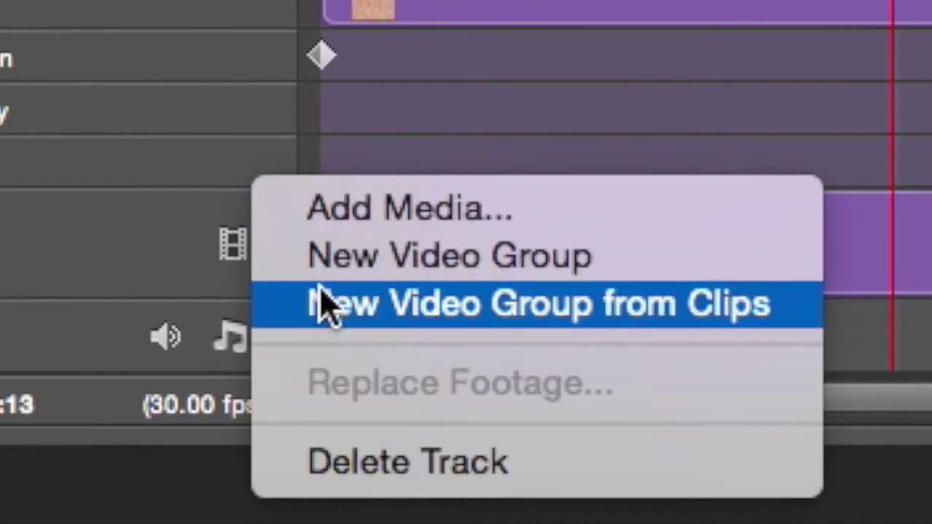
{"action": "left_click", "coordinate": [325, 305]}
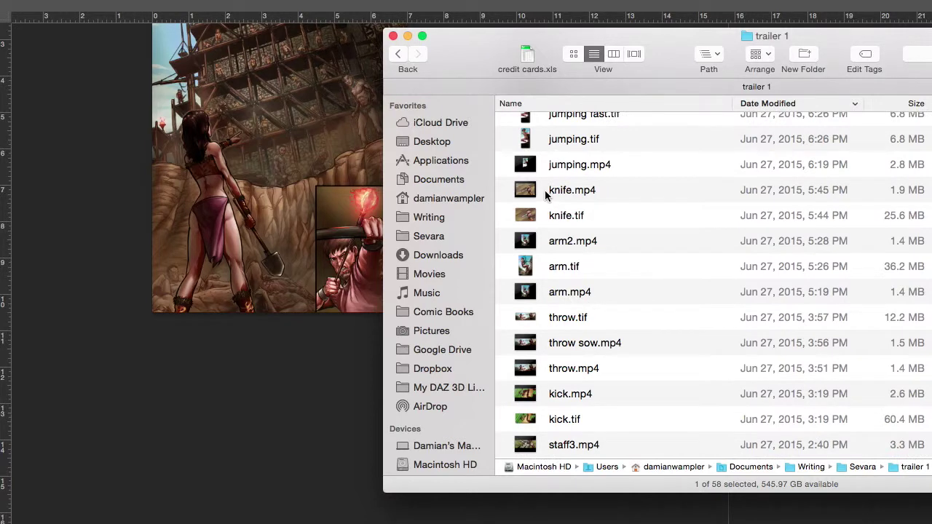
Drag knife.mp4 from the trailer 1 folder onto the comic page and confirm its placement.
{"action": "left_click", "coordinate": [546, 193]}
{"action": "left_click_drag", "start_coordinate": [470, 56], "coordinate": [638, 55]}
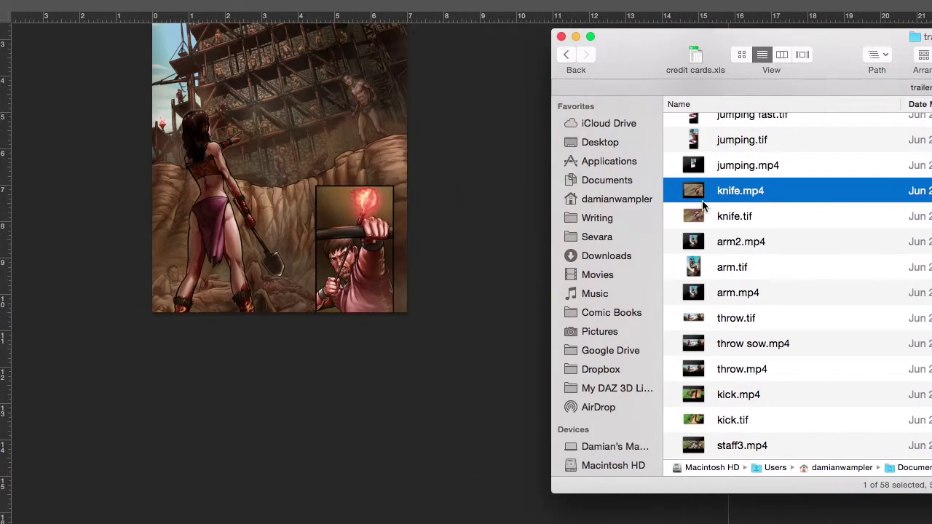
{"action": "left_click_drag", "start_coordinate": [695, 195], "coordinate": [325, 209]}
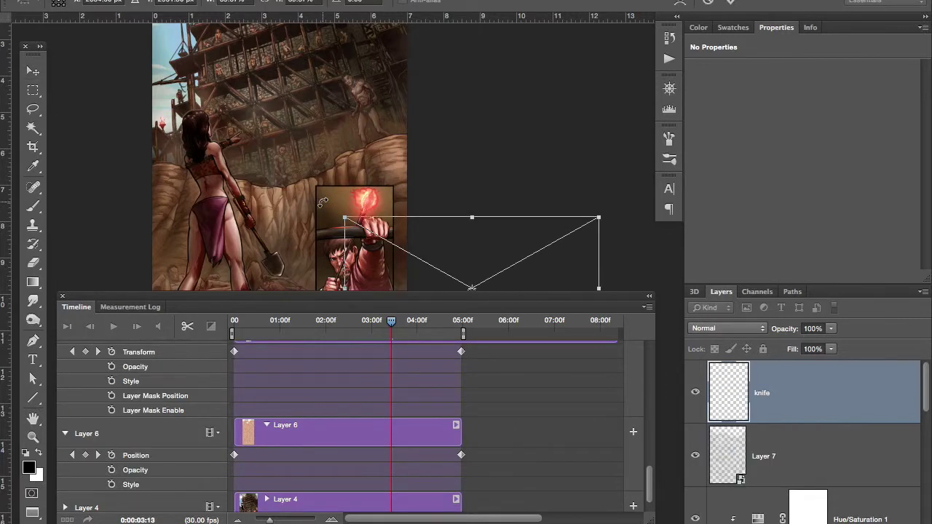
{"action": "key", "text": "Return"}
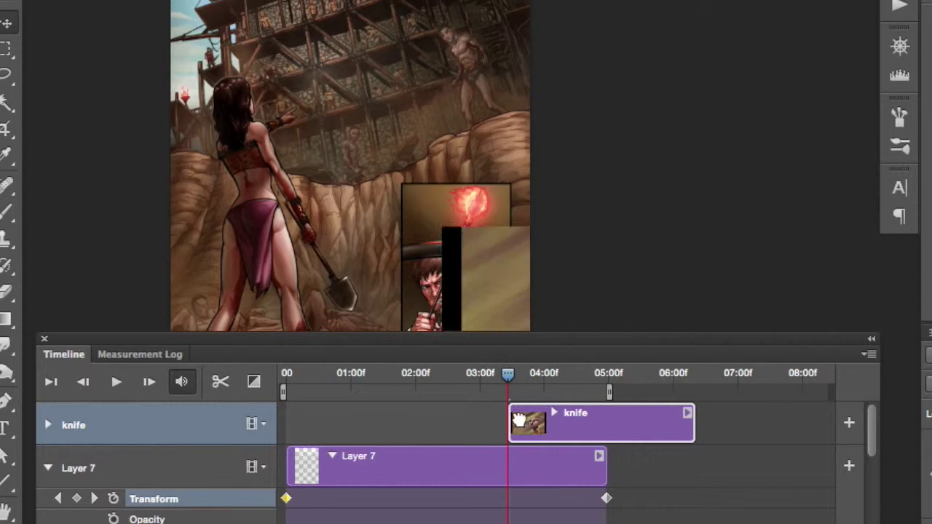
Move the knife clip so it starts at time zero and scrub to its opening frames.
{"action": "left_click_drag", "start_coordinate": [428, 360], "coordinate": [292, 351]}
{"action": "mouse_move", "coordinate": [367, 417]}
{"action": "left_mouse_down"}
{"action": "mouse_move", "coordinate": [332, 416]}
{"action": "mouse_move", "coordinate": [362, 420]}
{"action": "left_mouse_up"}
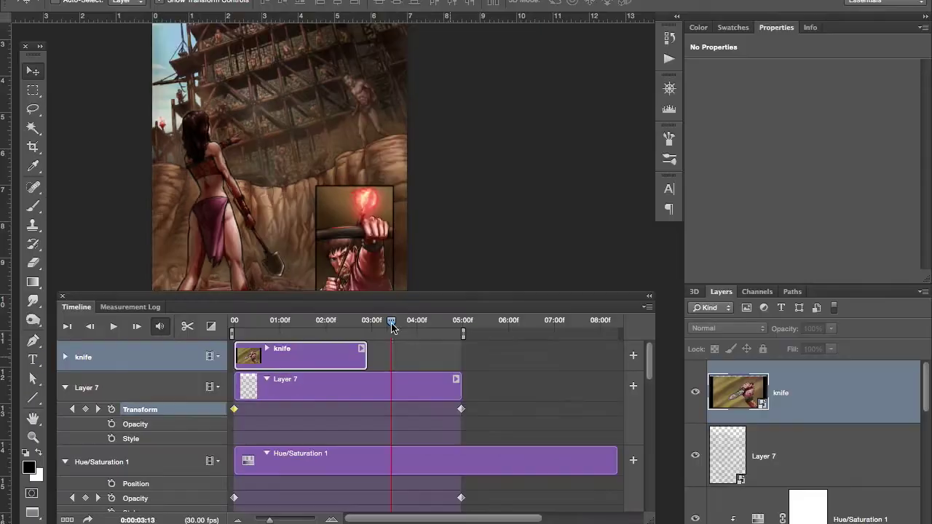
{"action": "left_click_drag", "start_coordinate": [508, 373], "coordinate": [300, 373]}
{"action": "left_click_drag", "start_coordinate": [245, 321], "coordinate": [238, 325]}
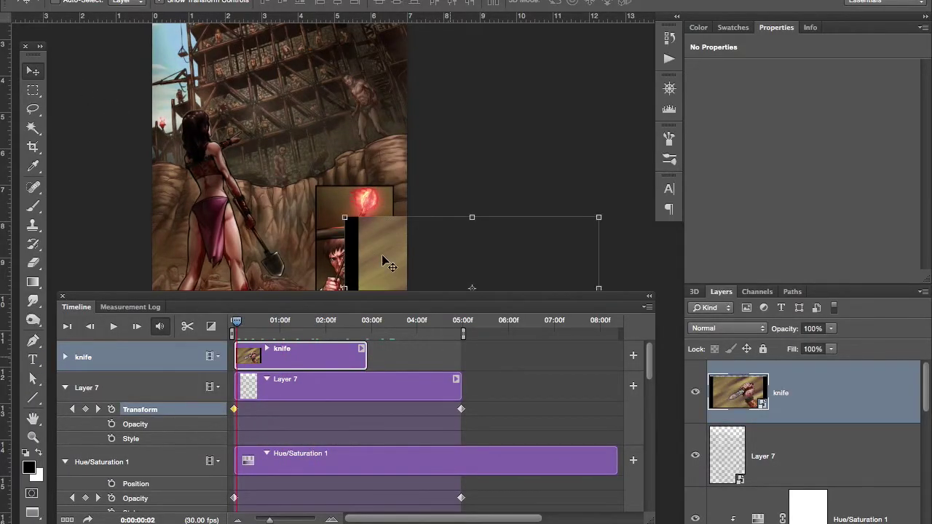
Shrink the knife video and position it over the lower-right comic panel, then preview it.
{"action": "left_click_drag", "start_coordinate": [386, 262], "coordinate": [202, 198]}
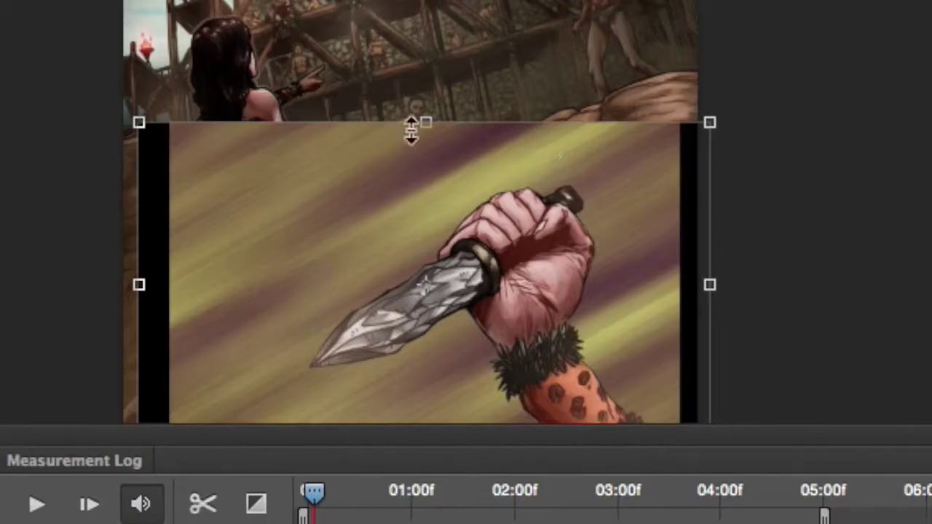
{"action": "left_click", "coordinate": [139, 122]}
{"action": "left_click_drag", "start_coordinate": [139, 122], "coordinate": [431, 290]}
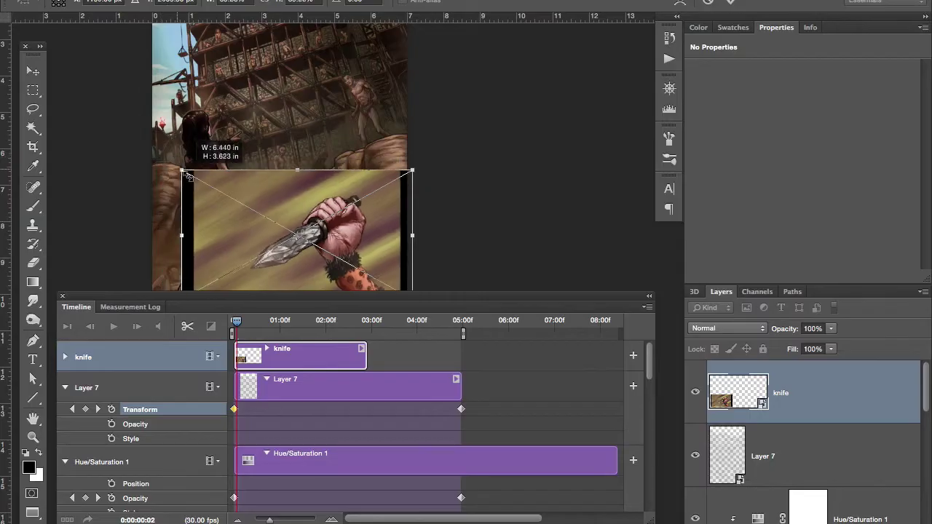
{"action": "left_click_drag", "start_coordinate": [288, 231], "coordinate": [288, 231]}
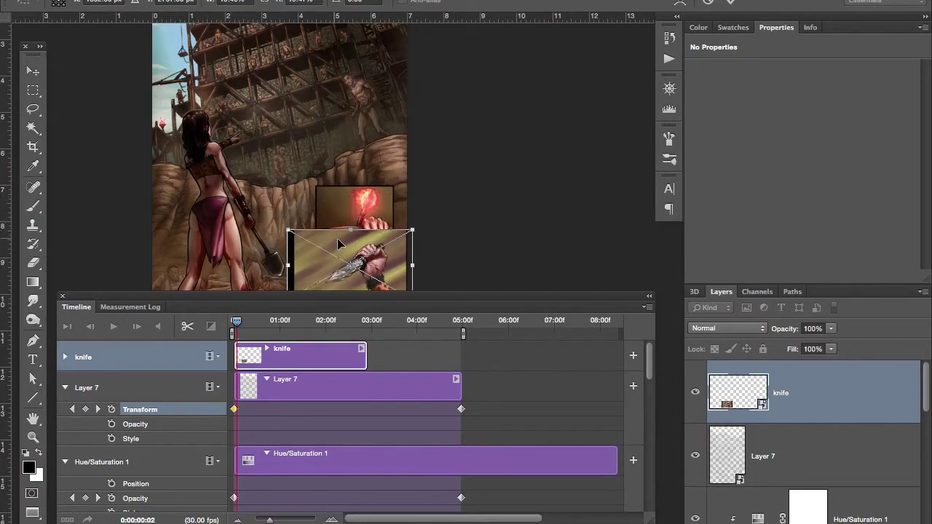
{"action": "left_click_drag", "start_coordinate": [344, 246], "coordinate": [336, 206]}
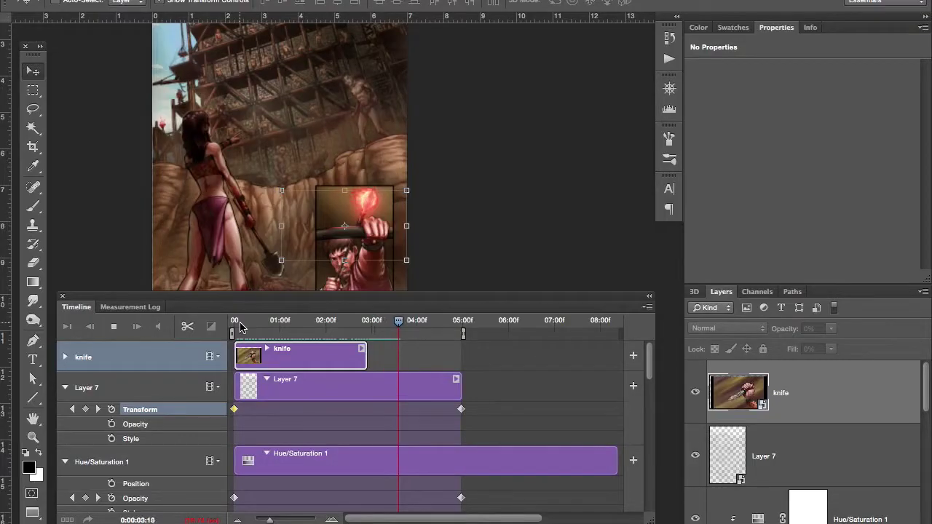
{"action": "key", "text": "space"}
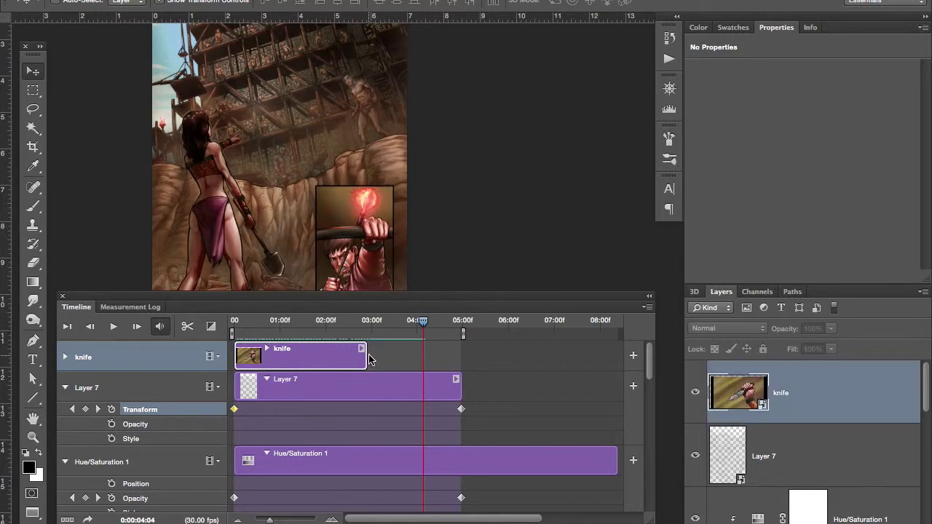
{"action": "mouse_move", "coordinate": [426, 329]}
{"action": "left_mouse_down"}
{"action": "mouse_move", "coordinate": [297, 322]}
{"action": "mouse_move", "coordinate": [421, 331]}
{"action": "left_mouse_up"}
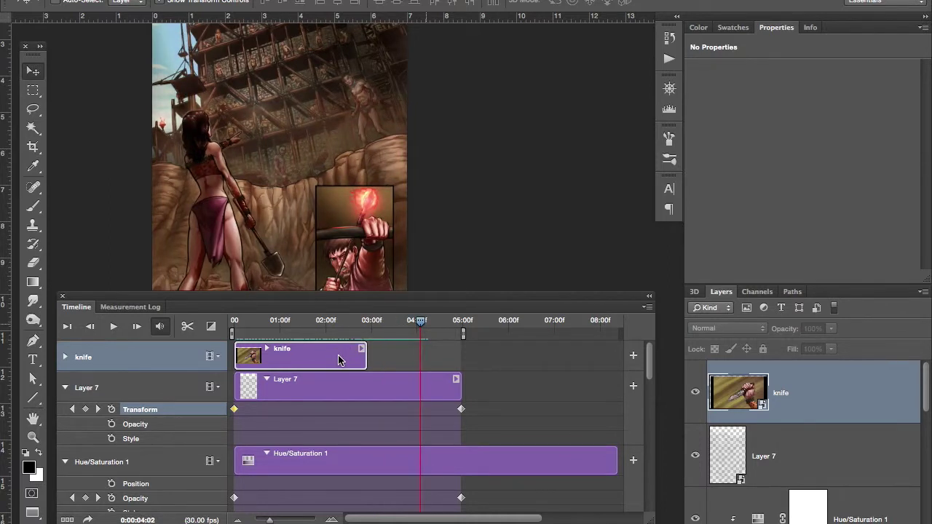
{"action": "right_click", "coordinate": [338, 358]}
Duplicate the knife layer and place the knife copy clip right after the knife clip in its track.
{"action": "left_click", "coordinate": [328, 362]}
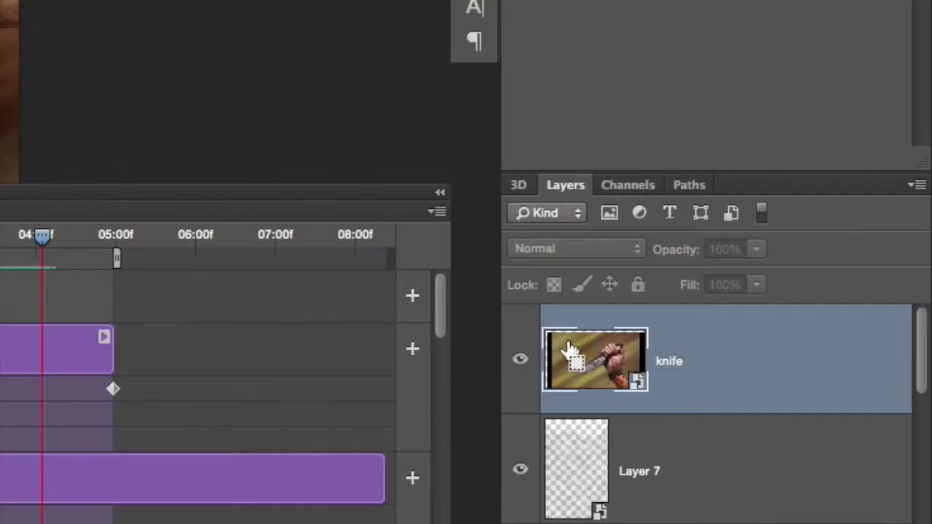
{"action": "key", "text": "super+j"}
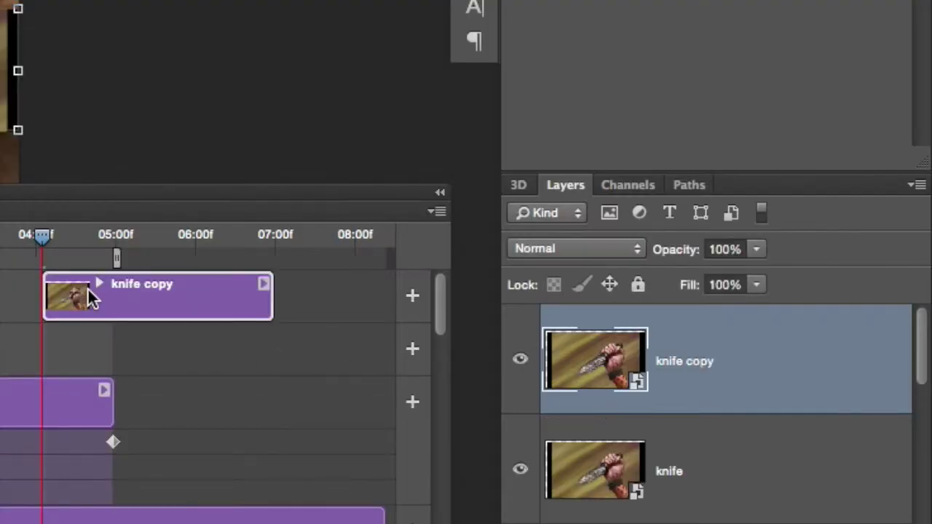
{"action": "left_click_drag", "start_coordinate": [75, 306], "coordinate": [4, 342]}
{"action": "left_click_drag", "start_coordinate": [137, 287], "coordinate": [33, 291]}
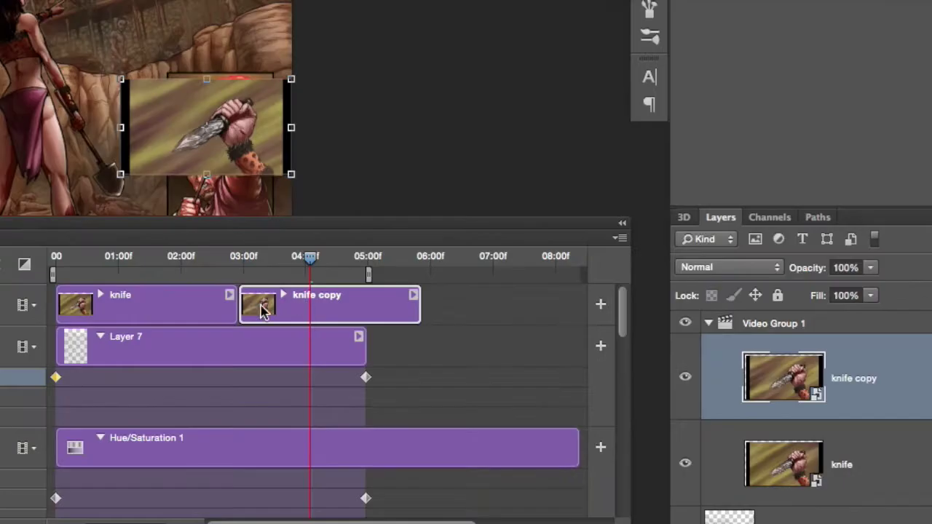
{"action": "left_click", "coordinate": [283, 295]}
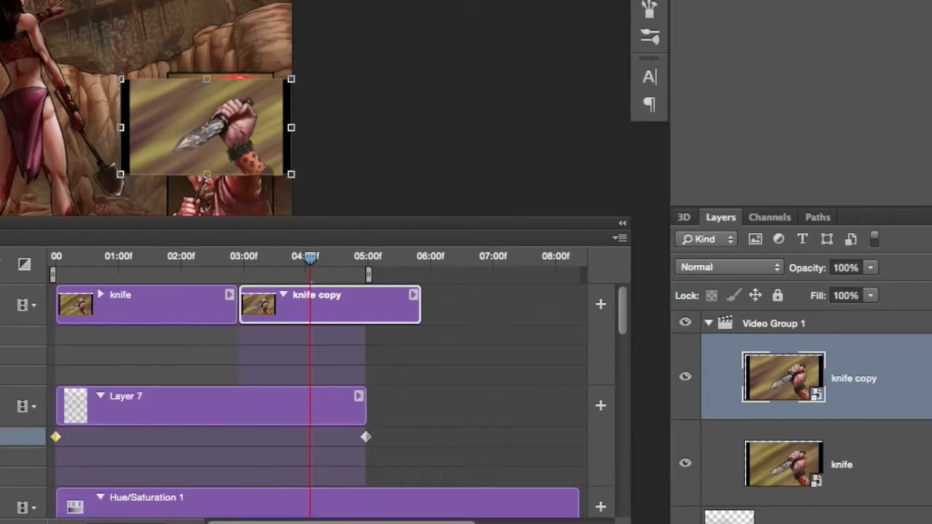
{"action": "left_click_drag", "start_coordinate": [309, 263], "coordinate": [230, 263]}
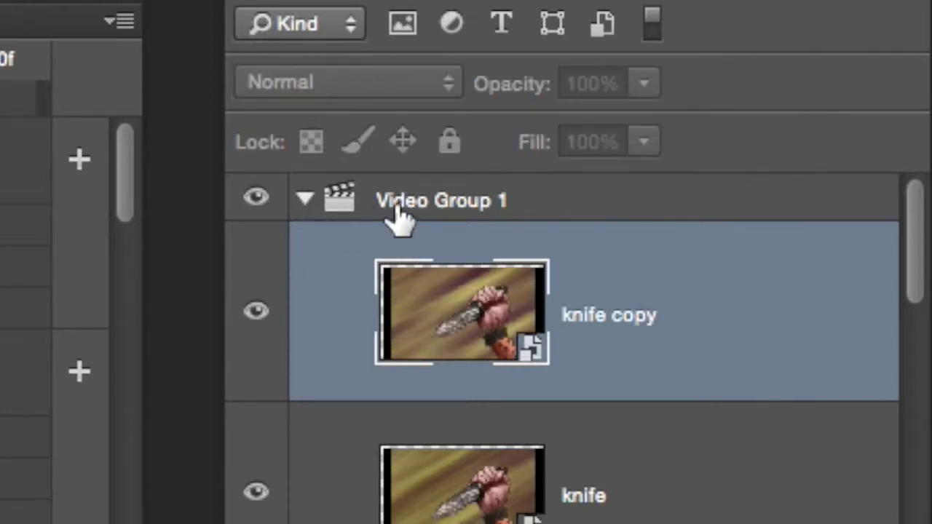
Select the knife and knife copy layers and play the animation from about one second in.
{"action": "left_click", "coordinate": [655, 466]}
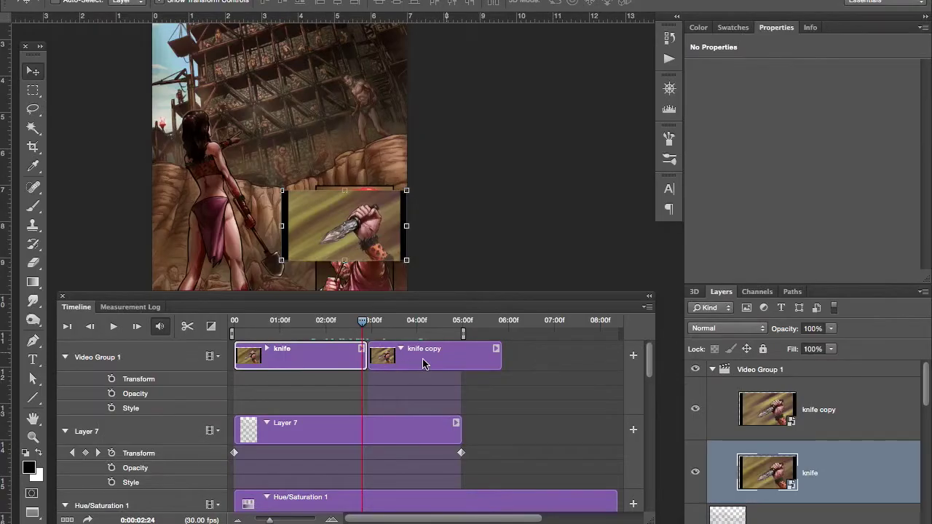
{"action": "left_click", "coordinate": [422, 362]}
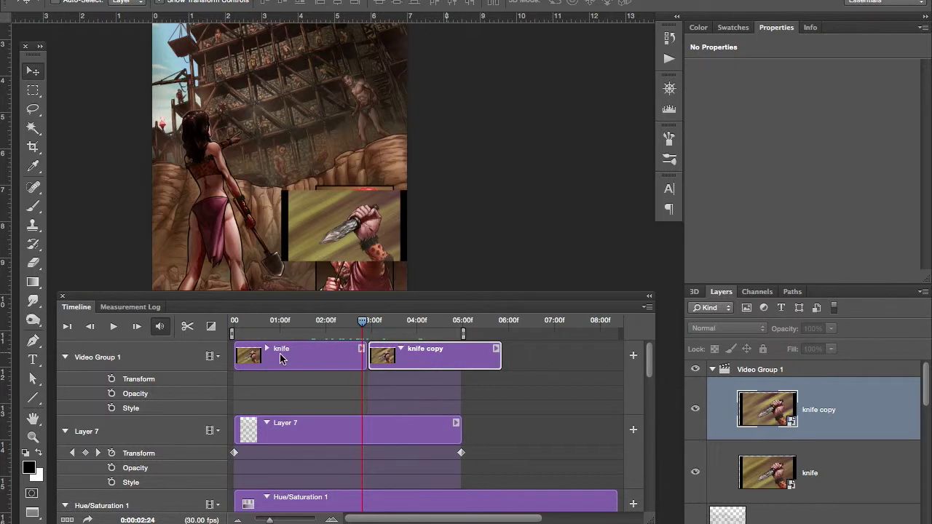
{"action": "left_click_drag", "start_coordinate": [361, 327], "coordinate": [289, 321]}
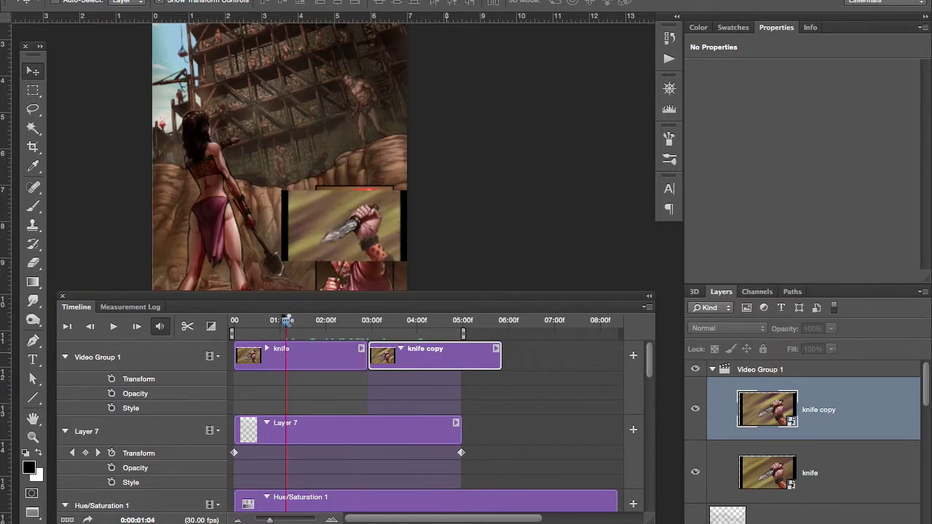
{"action": "left_click", "coordinate": [322, 372]}
{"action": "key", "text": "space"}
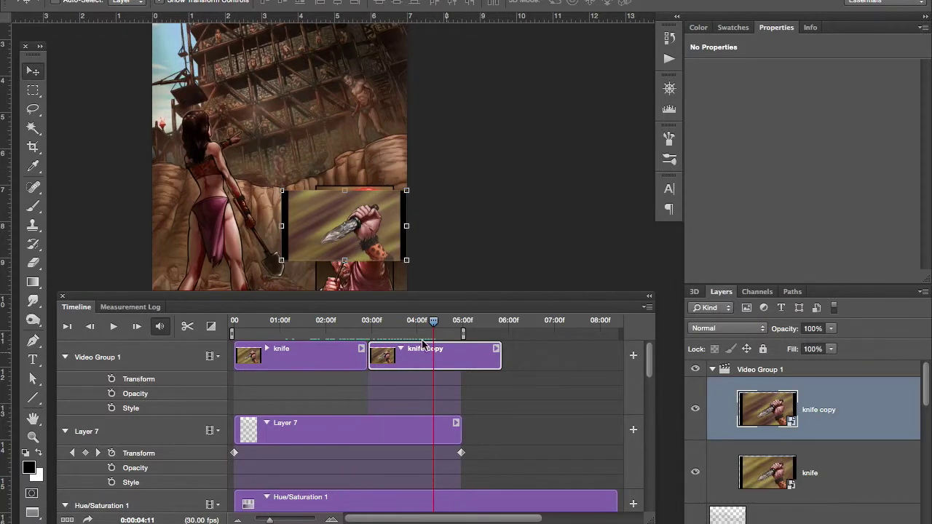
Enable Video Group 1 Transform keyframes and enlarge the knife clip at about two seconds.
{"action": "left_click_drag", "start_coordinate": [433, 324], "coordinate": [237, 321]}
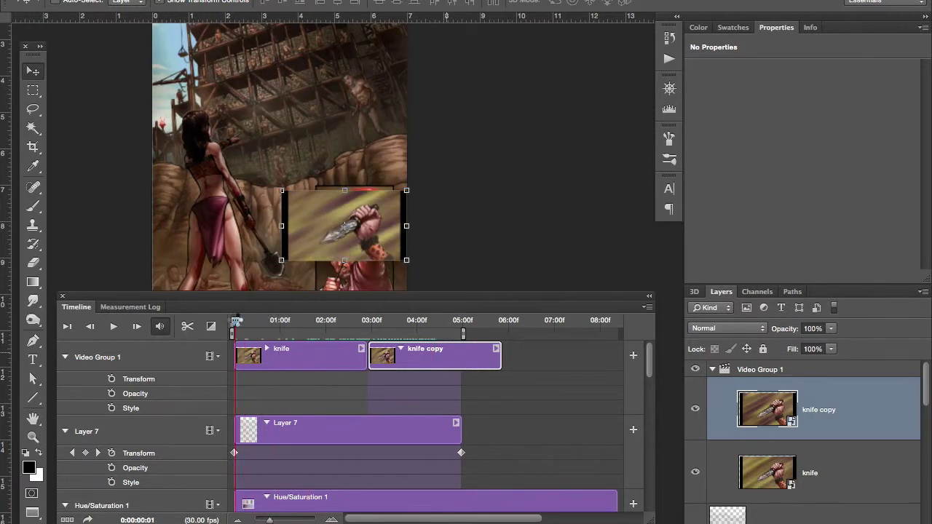
{"action": "left_click", "coordinate": [111, 379]}
{"action": "left_click_drag", "start_coordinate": [234, 321], "coordinate": [348, 322]}
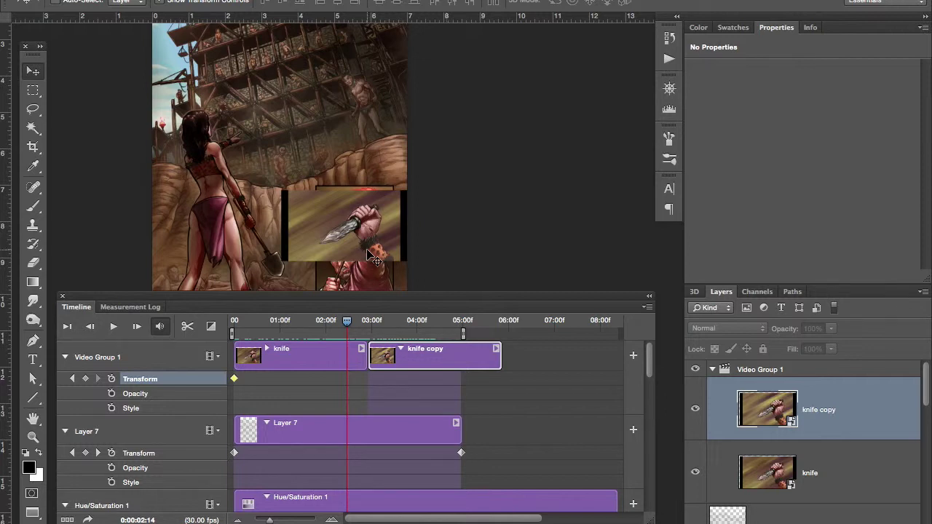
{"action": "left_click", "coordinate": [764, 473]}
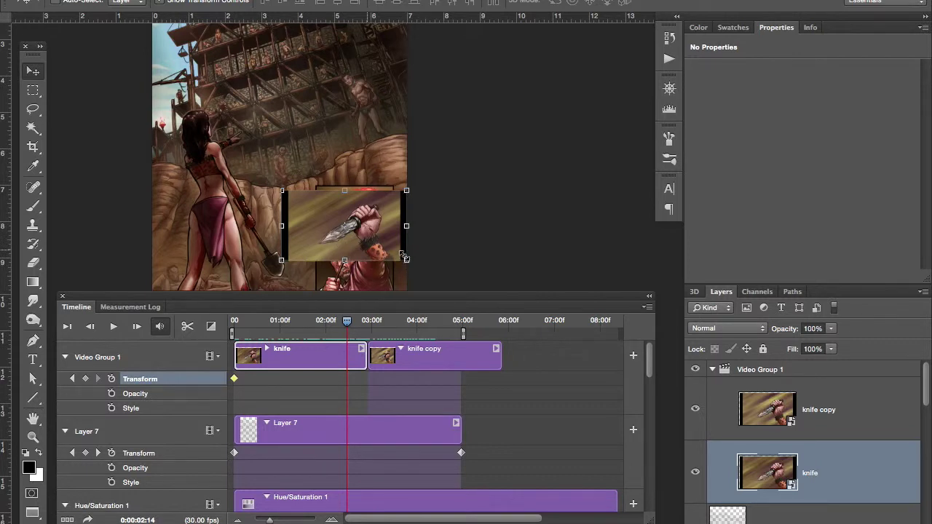
{"action": "left_click_drag", "start_coordinate": [404, 256], "coordinate": [503, 276]}
{"action": "key", "text": "Return"}
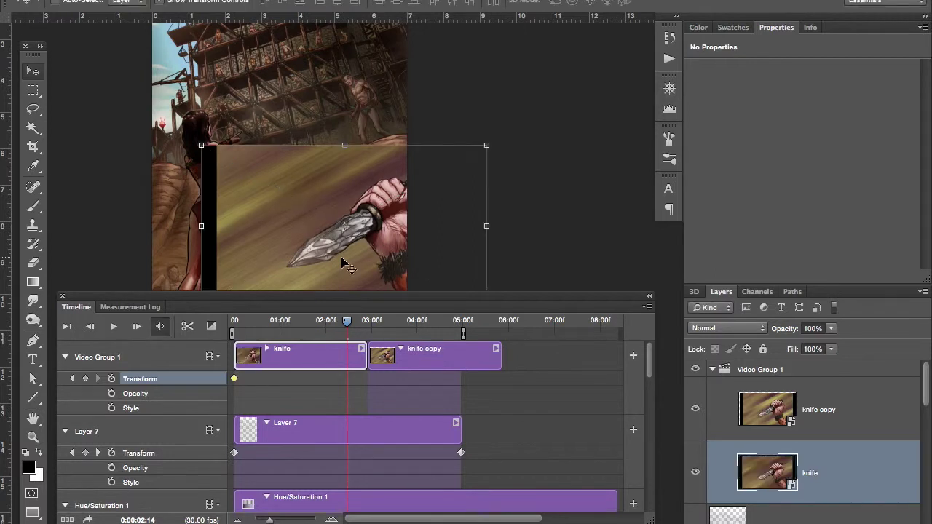
Shift the knife video slightly to the left within its frame.
{"action": "left_click", "coordinate": [768, 420]}
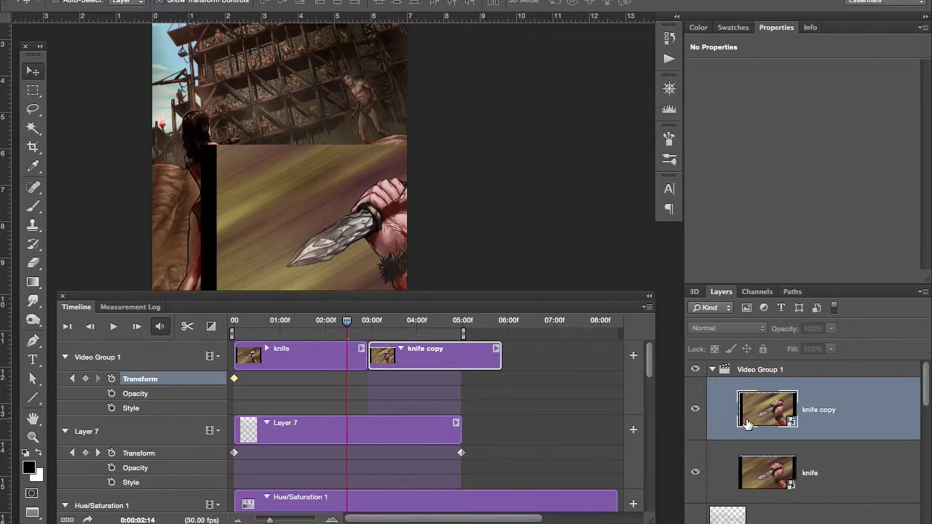
{"action": "left_click", "coordinate": [763, 466]}
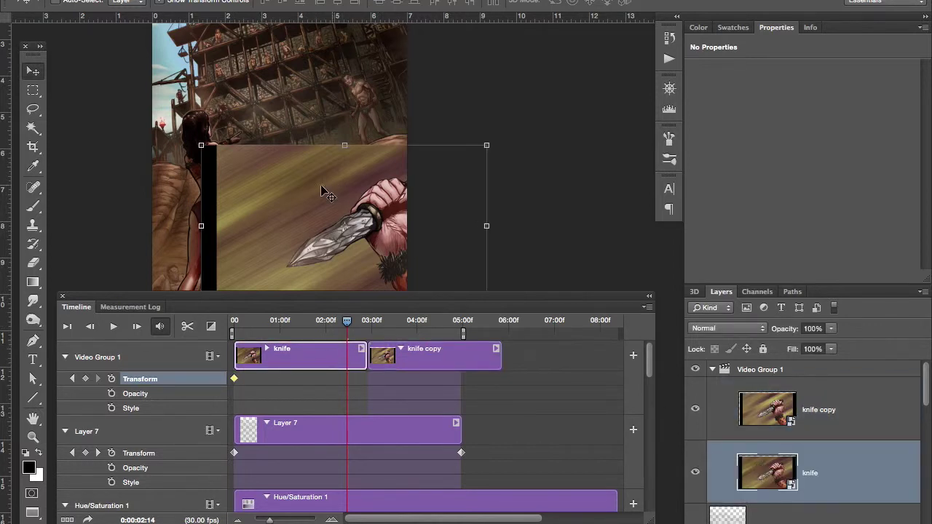
{"action": "left_click_drag", "start_coordinate": [328, 208], "coordinate": [298, 210]}
{"action": "left_click", "coordinate": [770, 430]}
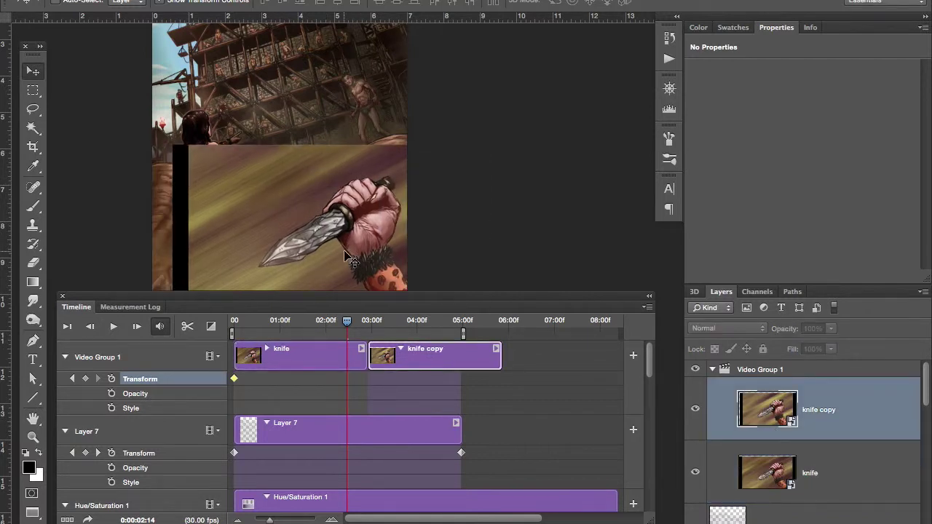
Enlarge knife copy at a later keyframe, then move knife above knife copy in Layers.
{"action": "scroll", "coordinate": [329, 231], "scroll_direction": "right", "scroll_amount": 2}
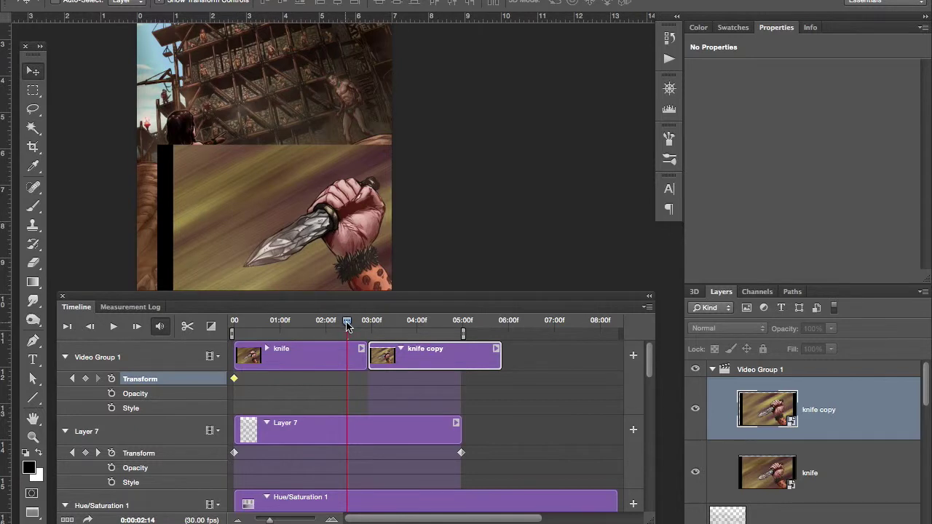
{"action": "left_click_drag", "start_coordinate": [346, 325], "coordinate": [391, 320]}
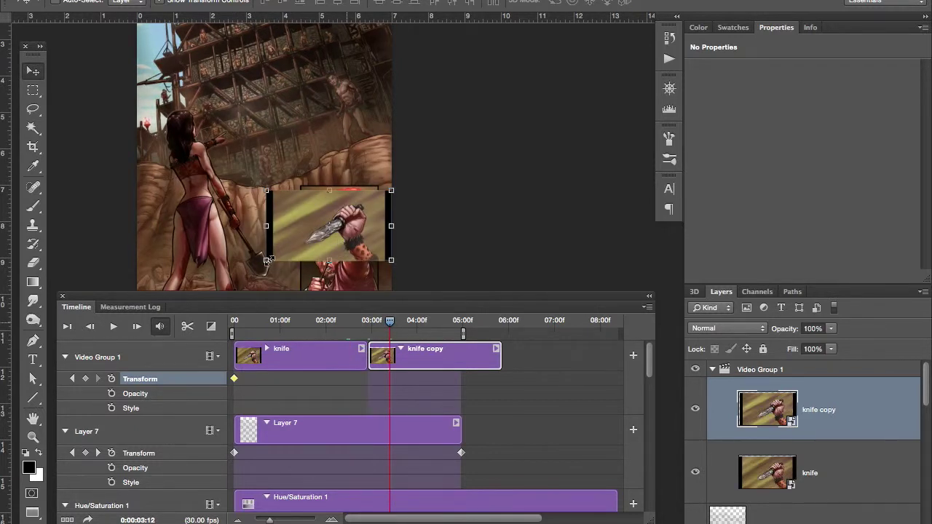
{"action": "left_click_drag", "start_coordinate": [267, 260], "coordinate": [213, 268]}
{"action": "key", "text": "Return"}
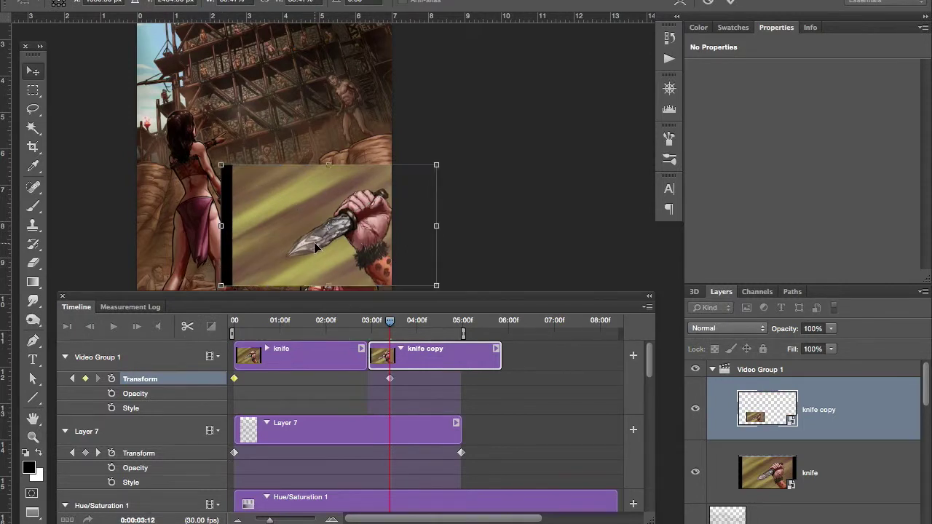
{"action": "left_click_drag", "start_coordinate": [393, 328], "coordinate": [325, 321]}
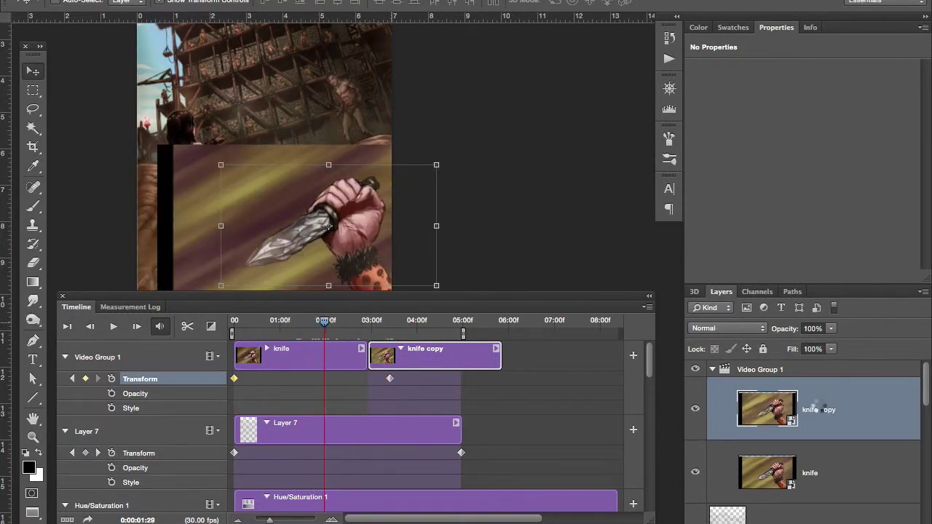
{"action": "left_click_drag", "start_coordinate": [764, 471], "coordinate": [756, 402]}
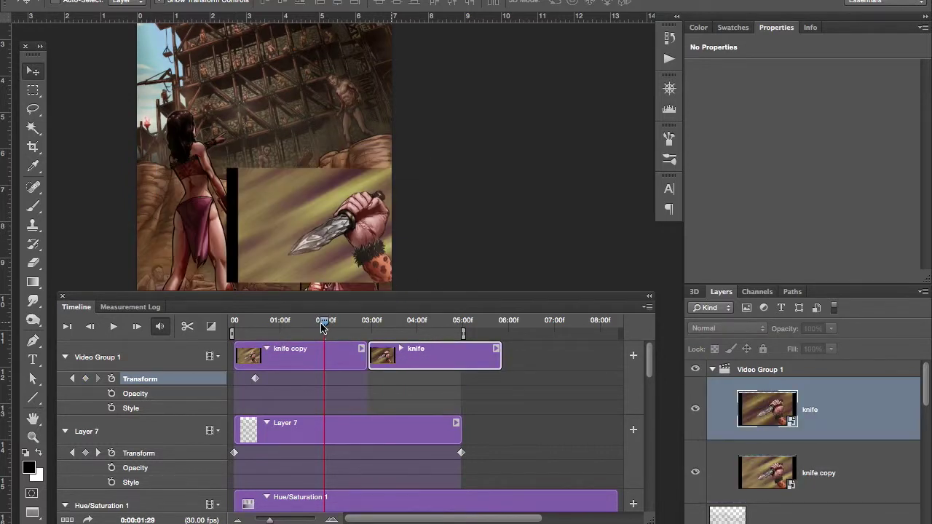
Keyframe the knife clip's Transform at 00 and 02:00f, enlarging it at 02:00f, then play it back.
{"action": "mouse_move", "coordinate": [330, 327]}
{"action": "left_mouse_down"}
{"action": "mouse_move", "coordinate": [310, 325]}
{"action": "mouse_move", "coordinate": [424, 325]}
{"action": "mouse_move", "coordinate": [315, 325]}
{"action": "left_mouse_up"}
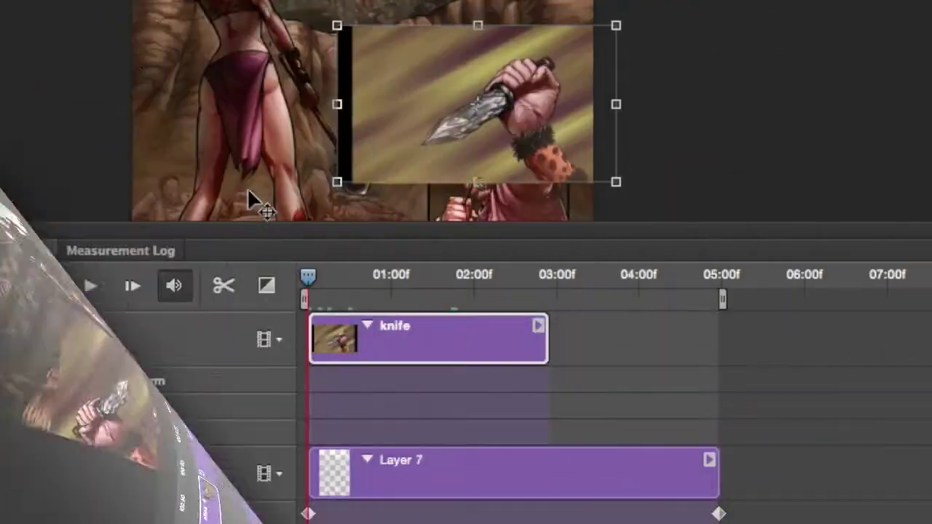
{"action": "left_click", "coordinate": [338, 187]}
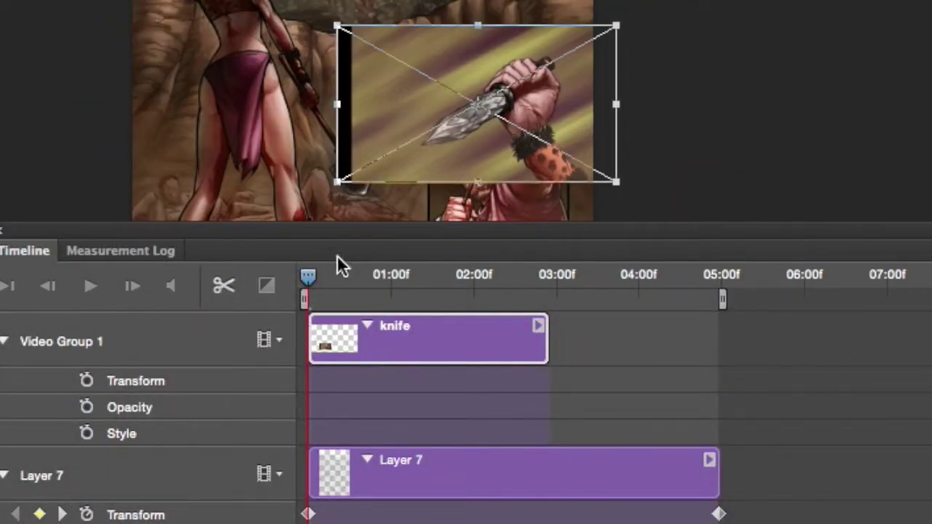
{"action": "double_click", "coordinate": [428, 147]}
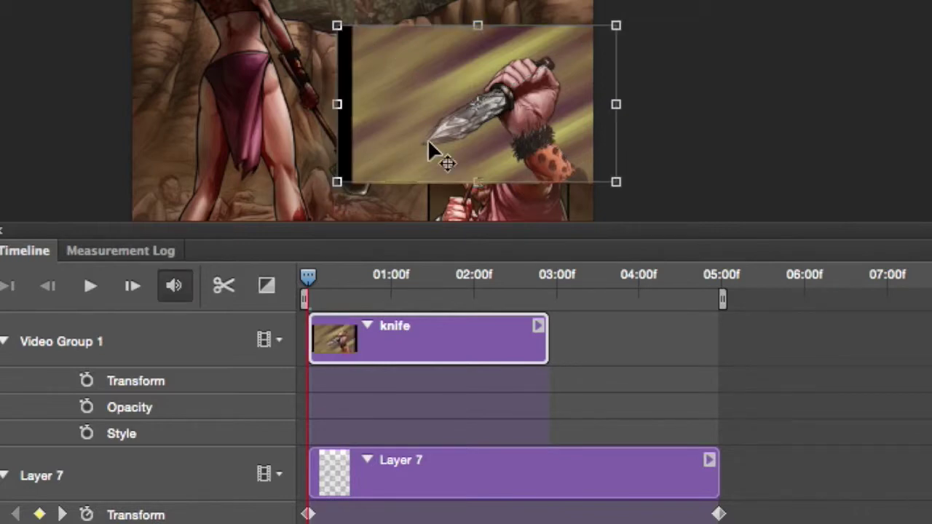
{"action": "left_click", "coordinate": [89, 382]}
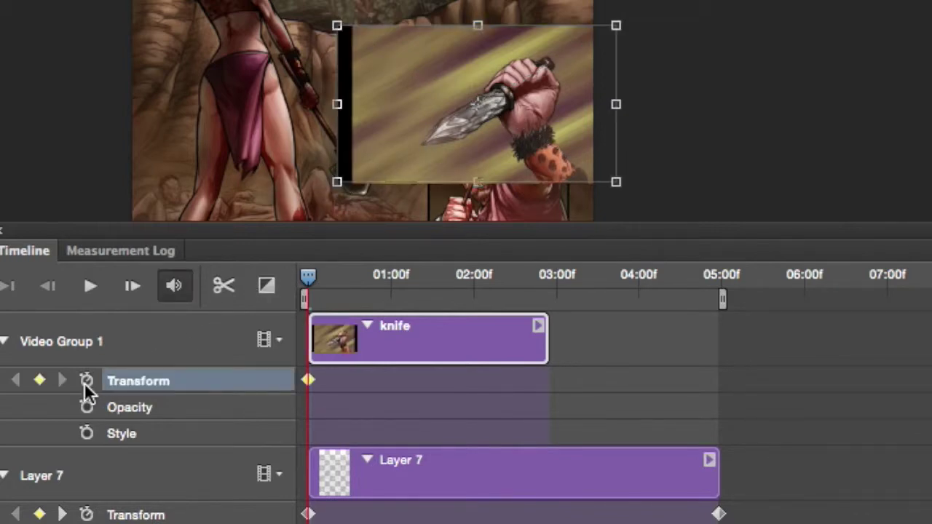
{"action": "left_click_drag", "start_coordinate": [319, 288], "coordinate": [474, 276]}
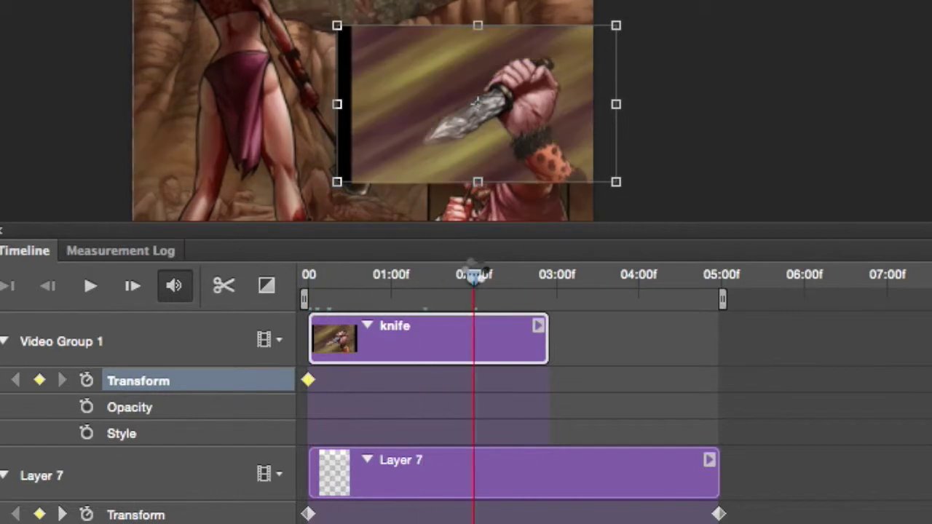
{"action": "left_click", "coordinate": [335, 182]}
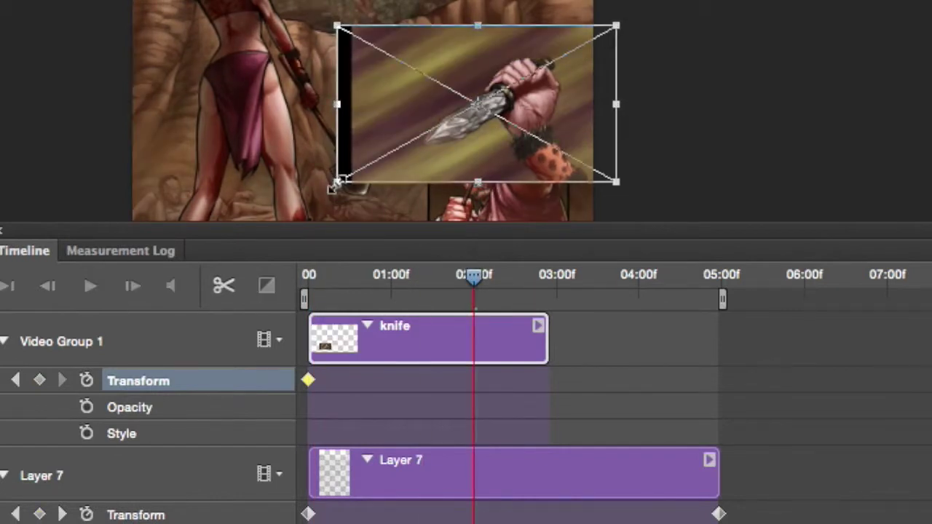
{"action": "left_click_drag", "start_coordinate": [333, 186], "coordinate": [222, 220]}
{"action": "key", "text": "Return"}
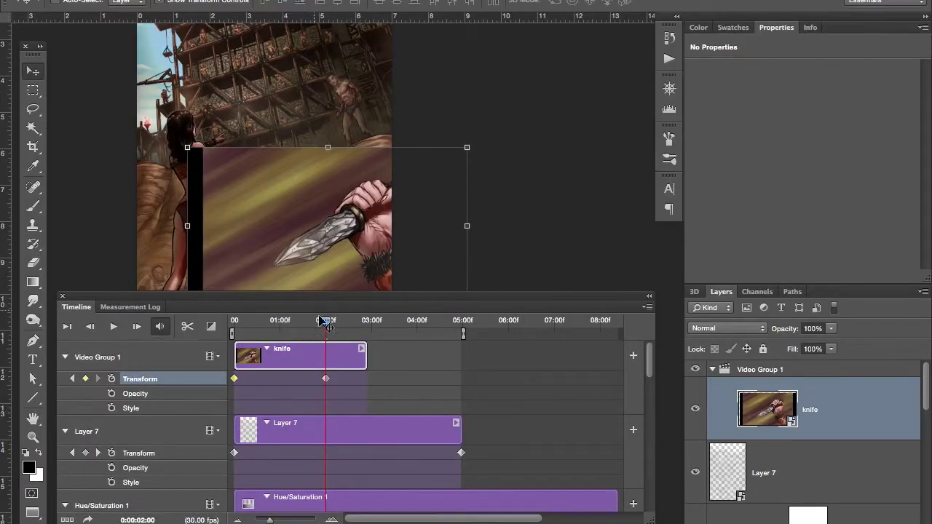
{"action": "left_click_drag", "start_coordinate": [330, 328], "coordinate": [233, 323]}
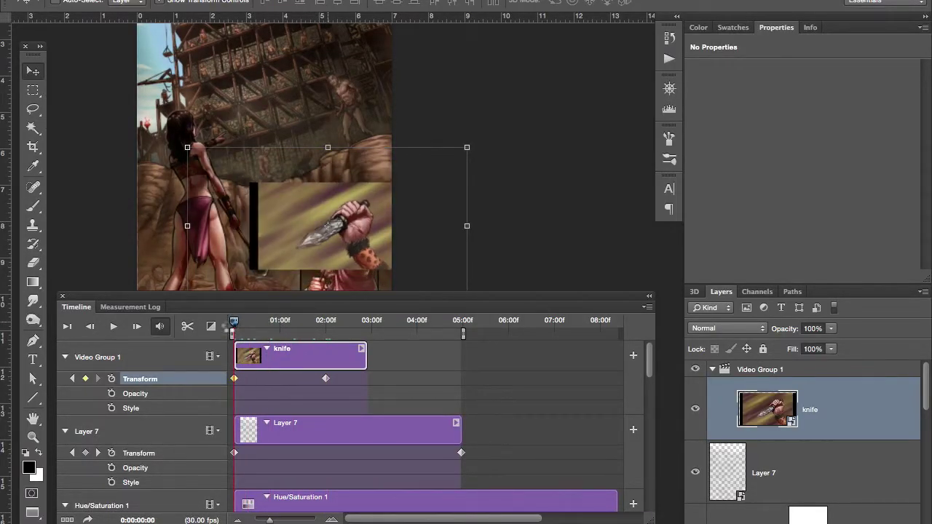
{"action": "key", "text": "space"}
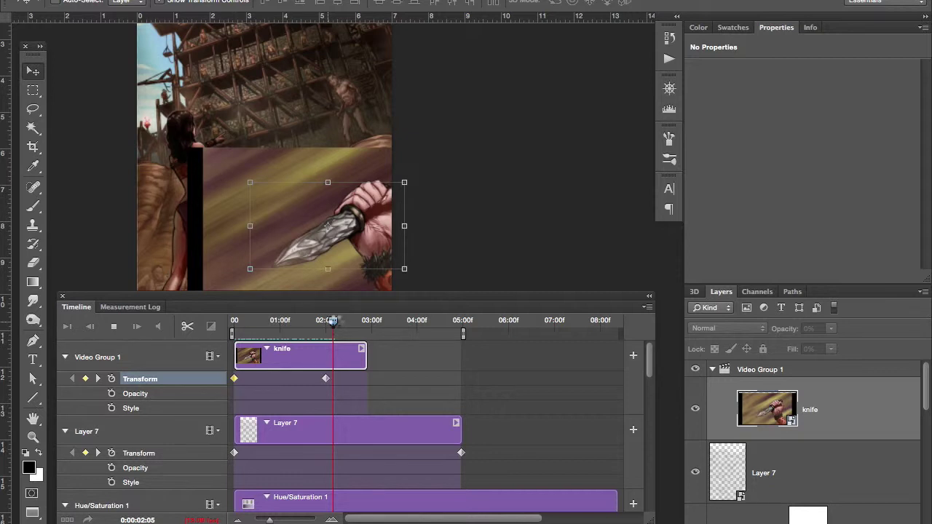
Add an unlinked layer mask to the knife clip, masking it to the lower-right panel area.
{"action": "left_click", "coordinate": [332, 321]}
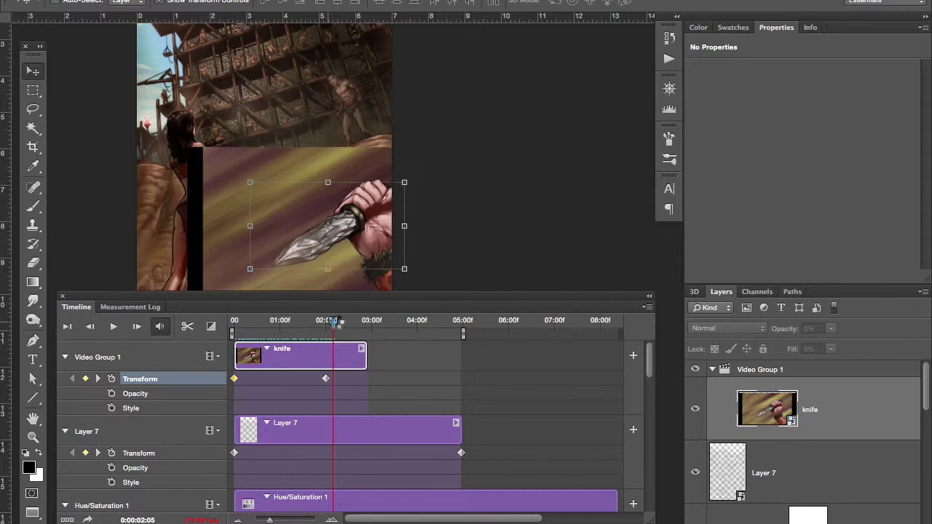
{"action": "left_click_drag", "start_coordinate": [335, 325], "coordinate": [328, 323]}
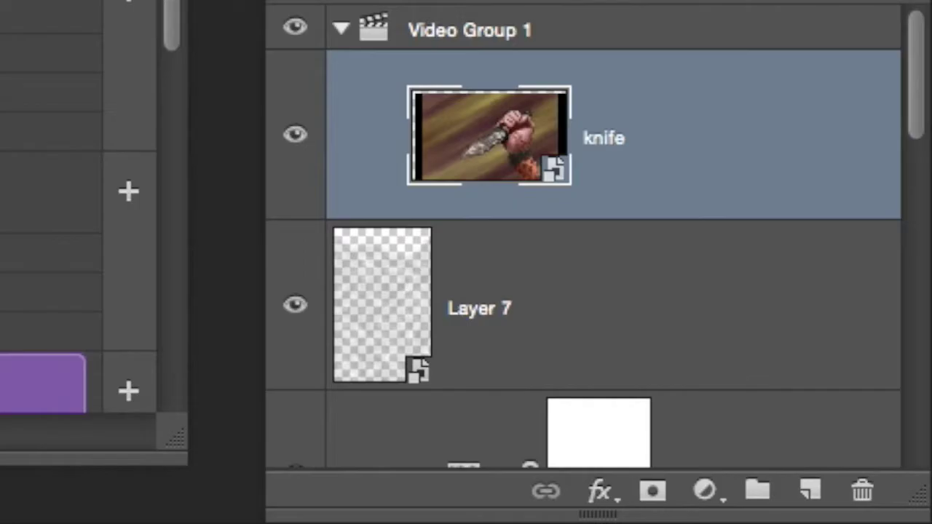
{"action": "left_click", "coordinate": [653, 492]}
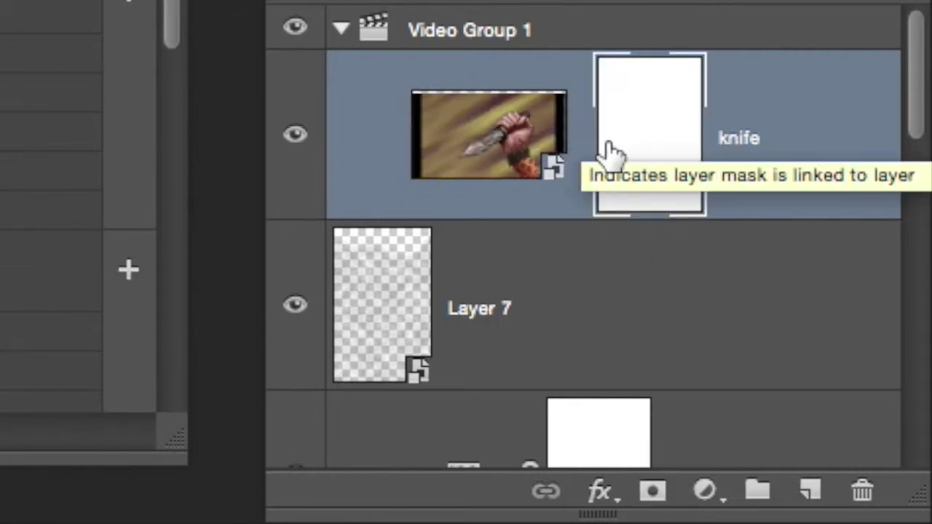
{"action": "left_click", "coordinate": [582, 153]}
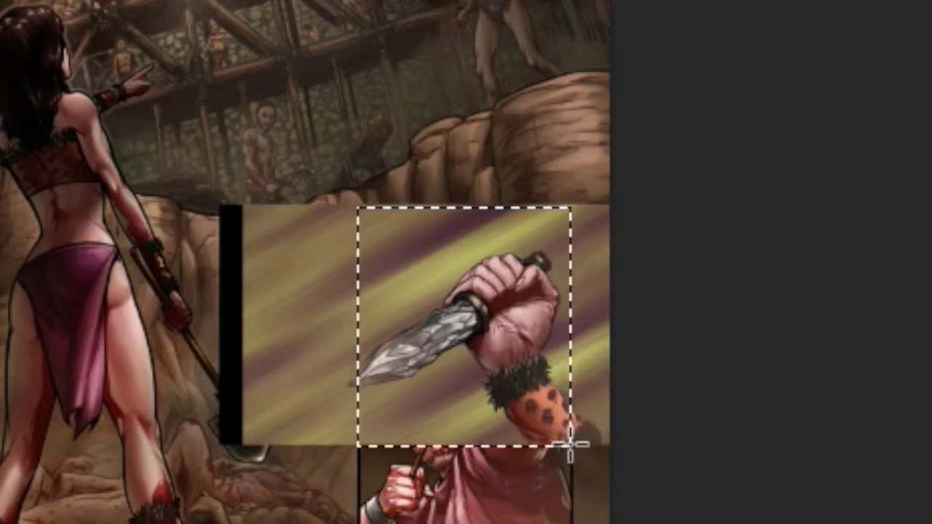
{"action": "key", "text": "Delete"}
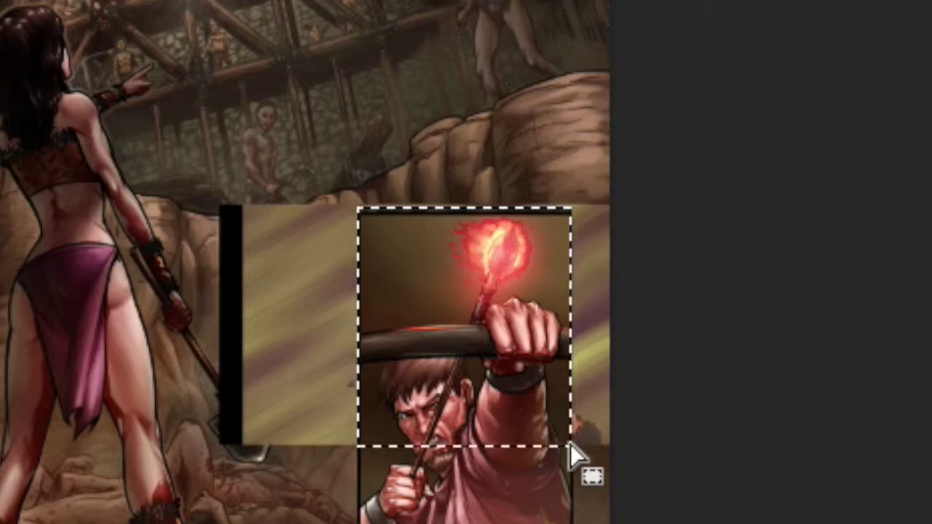
{"action": "key", "text": "ctrl+d"}
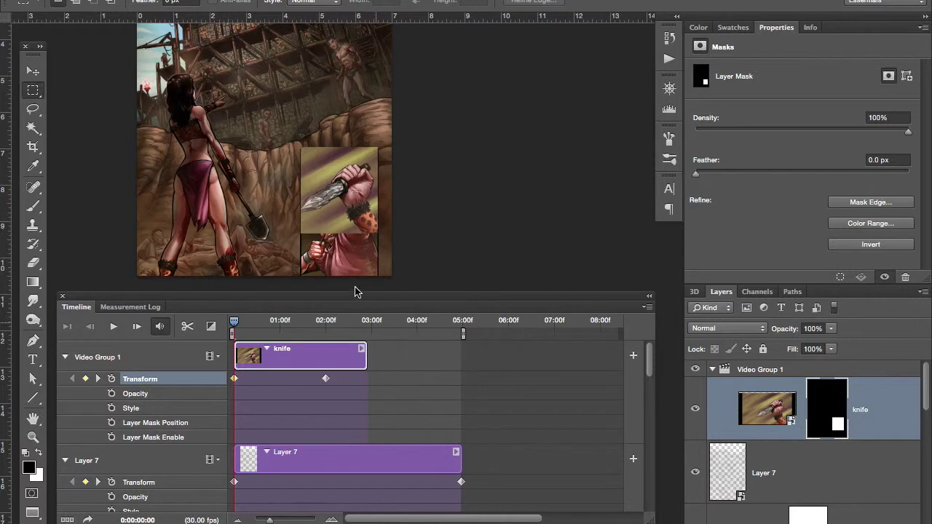
Preview the masked knife animation, stopping at 02:03 and returning to the start.
{"action": "key", "text": "space"}
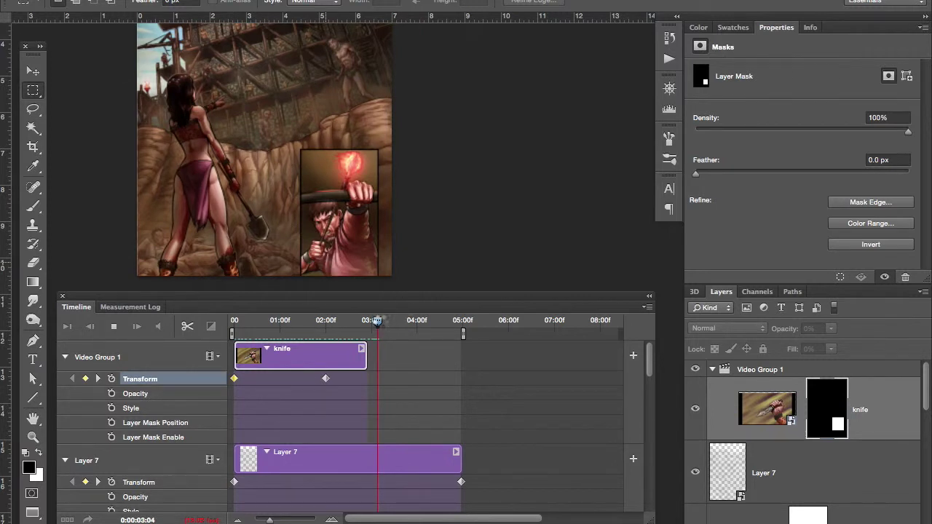
{"action": "left_click", "coordinate": [377, 321]}
{"action": "left_click_drag", "start_coordinate": [379, 326], "coordinate": [246, 321]}
{"action": "key", "text": "space"}
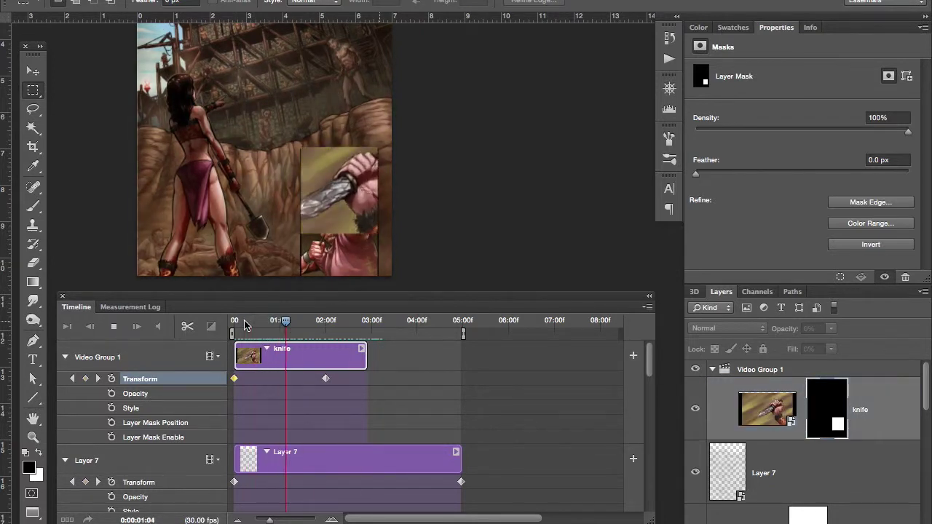
{"action": "key", "text": "space"}
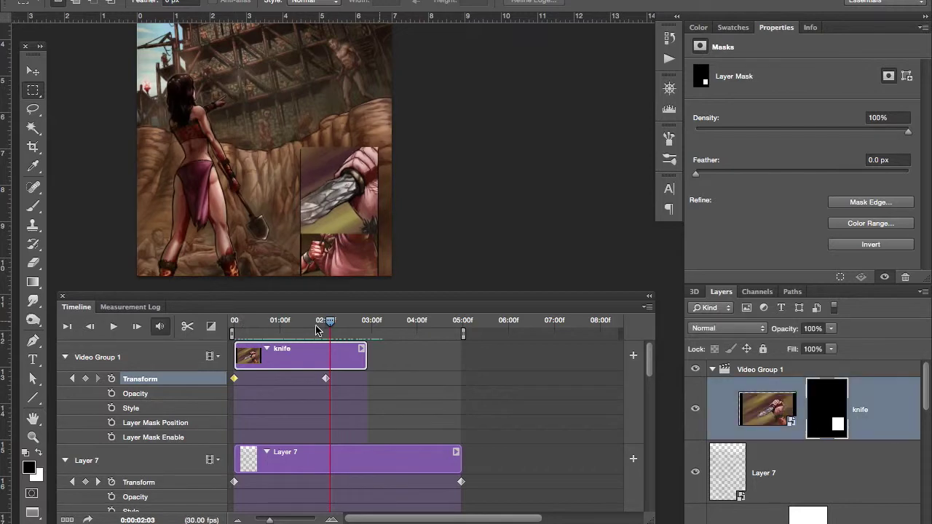
{"action": "left_click_drag", "start_coordinate": [327, 325], "coordinate": [243, 322]}
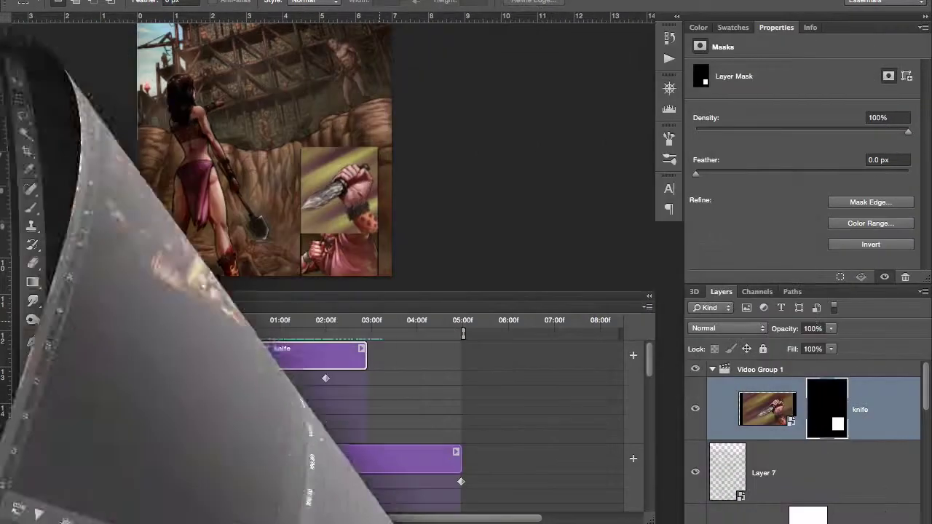
Rotate the enlarged knife clip to −18.1° at its later keyframe, then play the animation.
{"action": "left_click", "coordinate": [32, 72]}
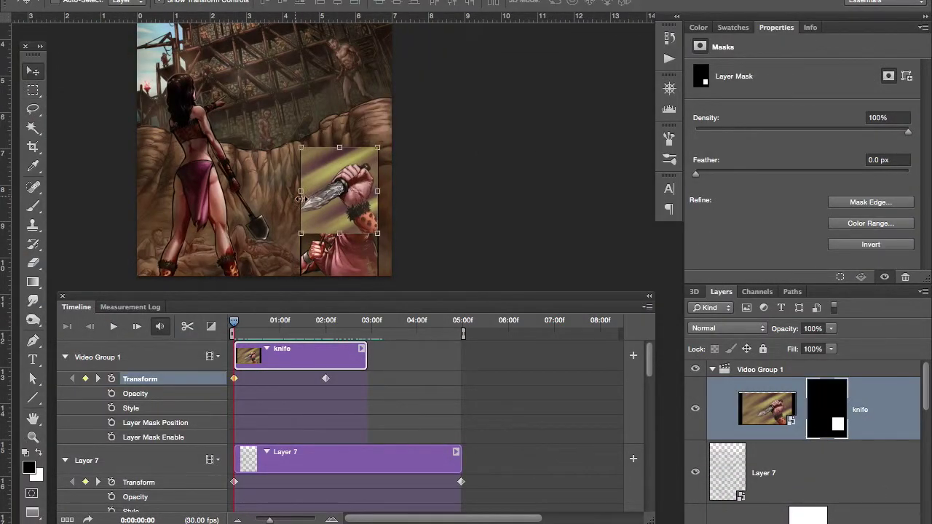
{"action": "left_click", "coordinate": [768, 411]}
{"action": "left_click_drag", "start_coordinate": [233, 324], "coordinate": [245, 326]}
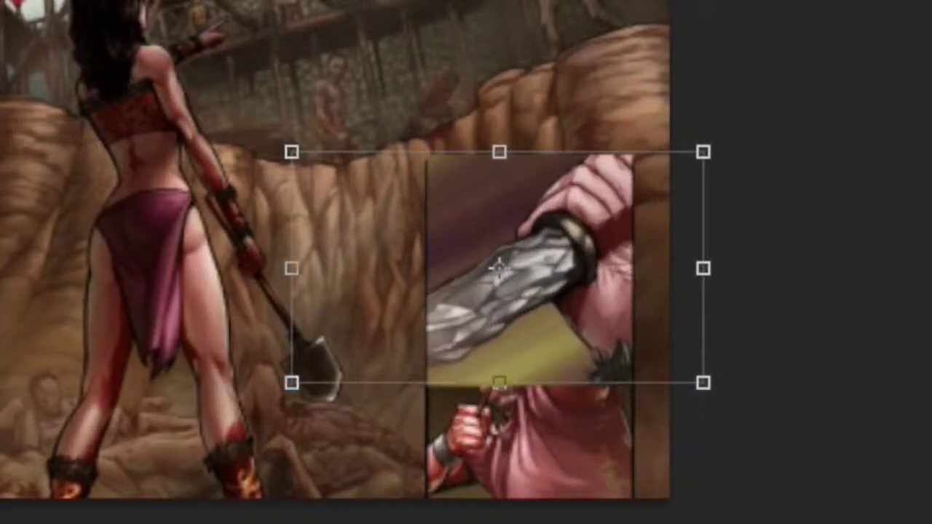
{"action": "left_click", "coordinate": [310, 393]}
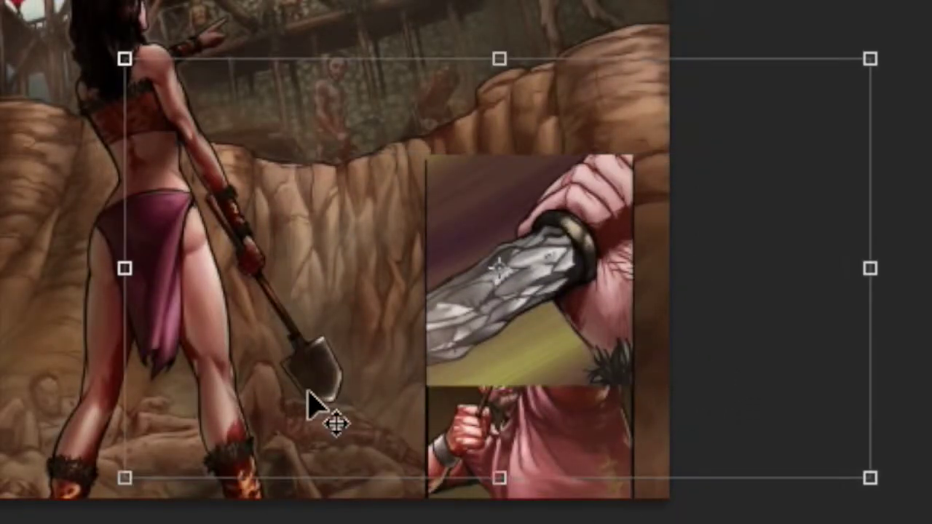
{"action": "left_click", "coordinate": [124, 472]}
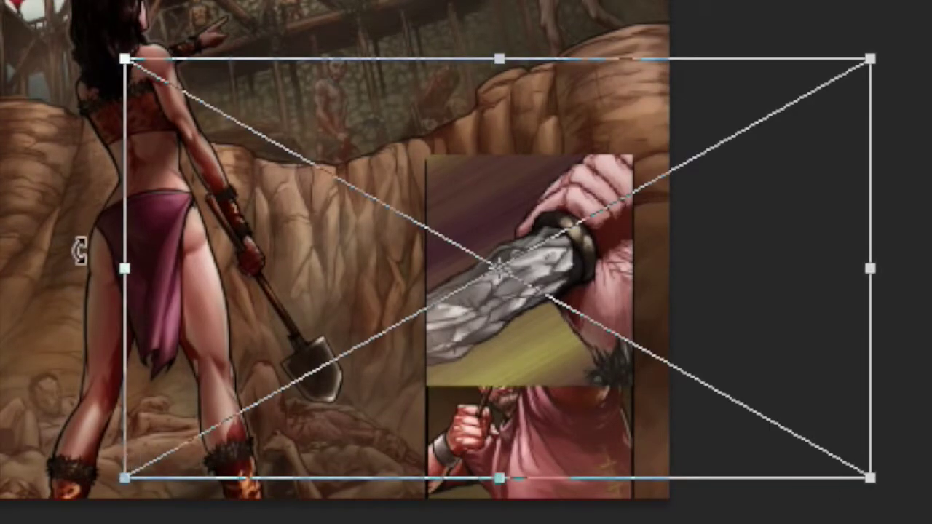
{"action": "left_click_drag", "start_coordinate": [80, 250], "coordinate": [426, 366]}
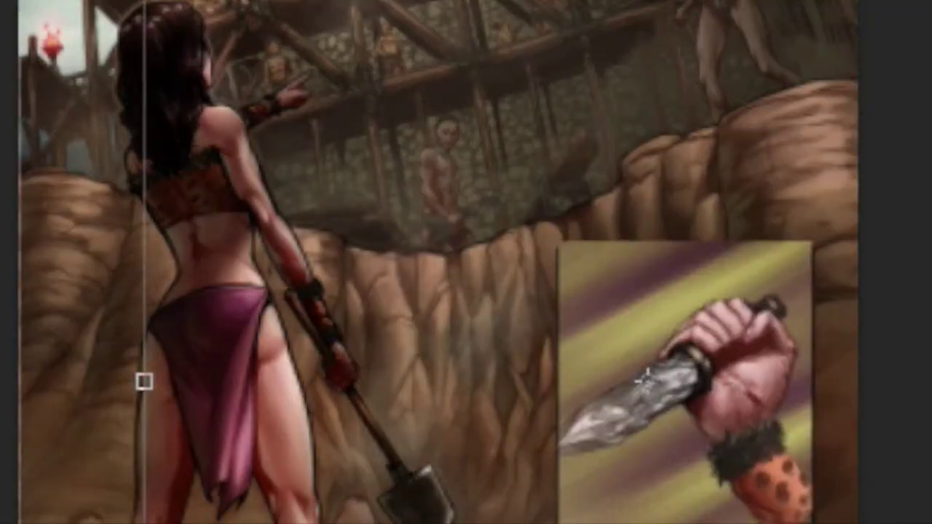
{"action": "left_click", "coordinate": [644, 376]}
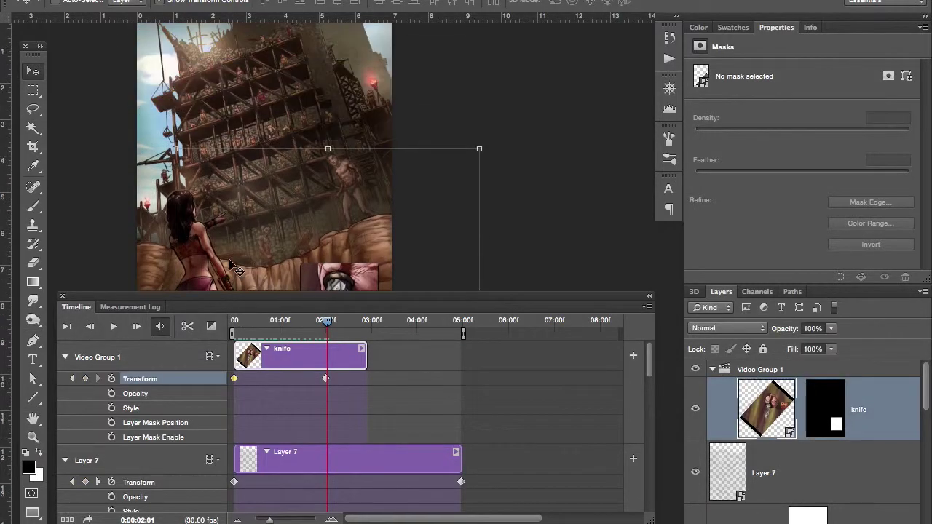
{"action": "key", "text": "space"}
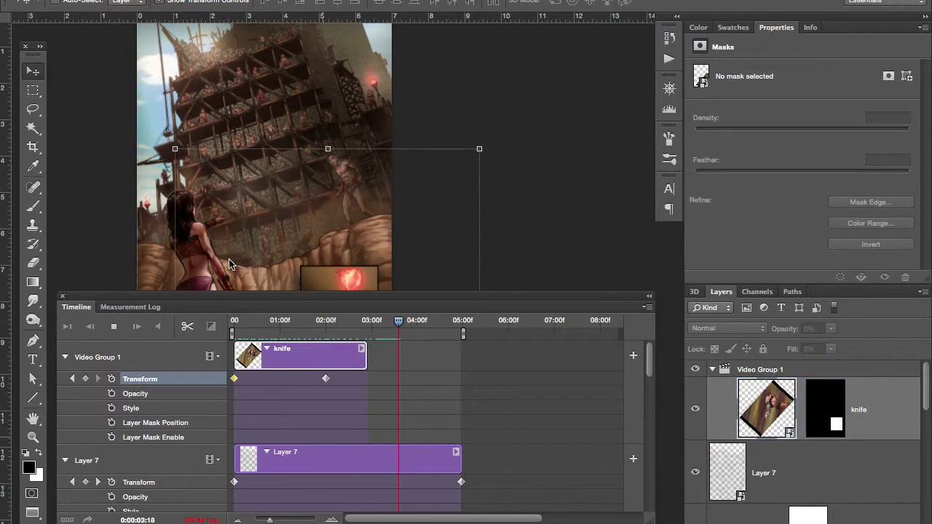